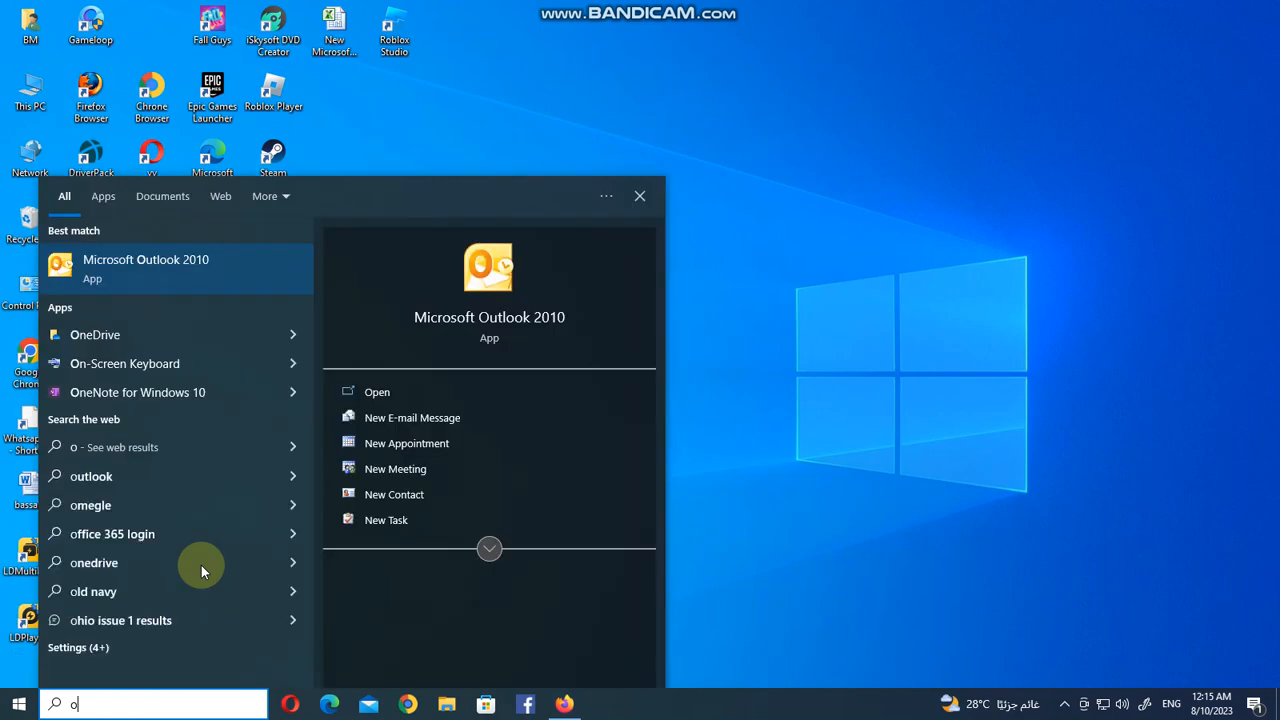
# Search the Start menu for Outlook and launch Microsoft Outlook 2010.
pyautogui.write('ut')
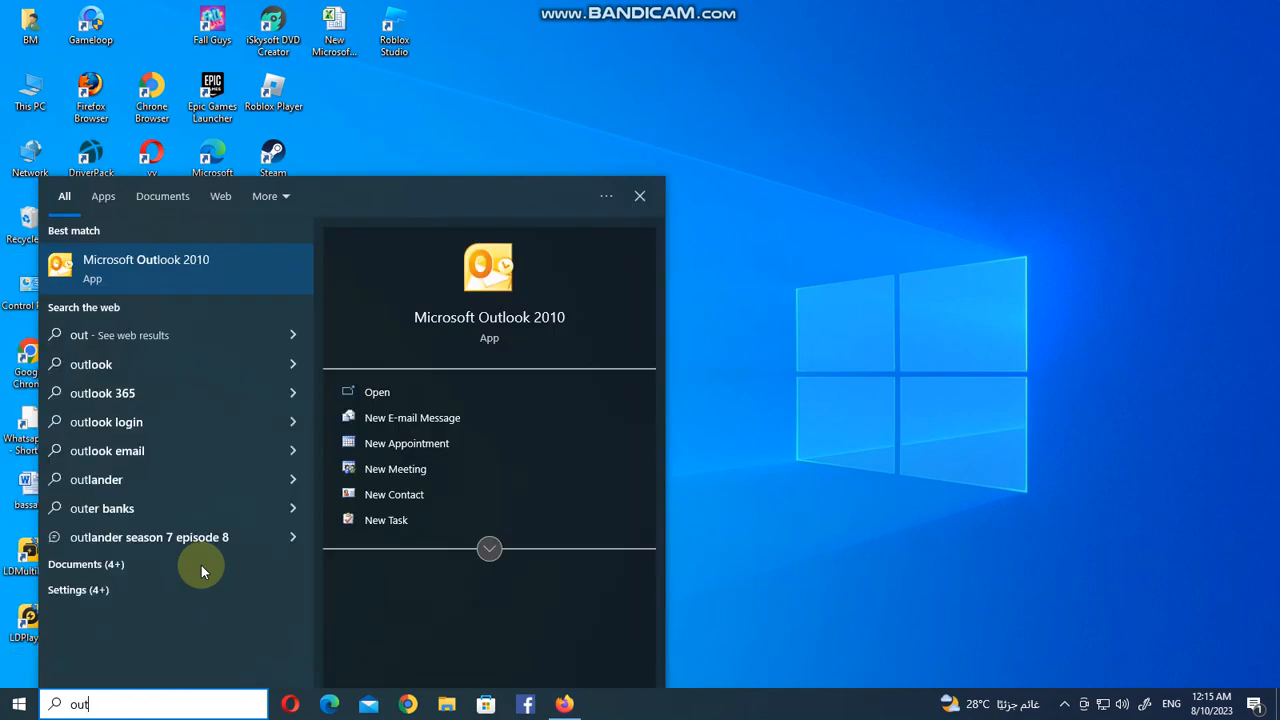
pyautogui.click(492, 291)
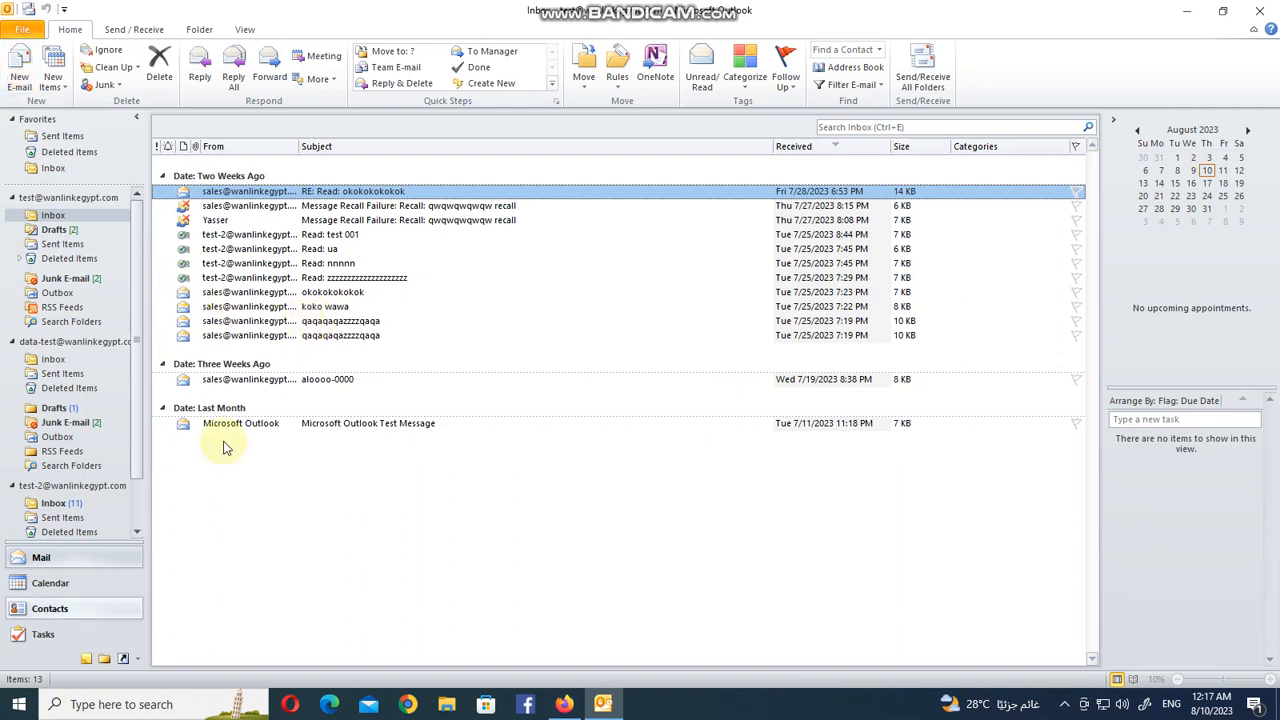
# Open the Account Settings dialog from the File view and close it again.
pyautogui.click(21, 31)
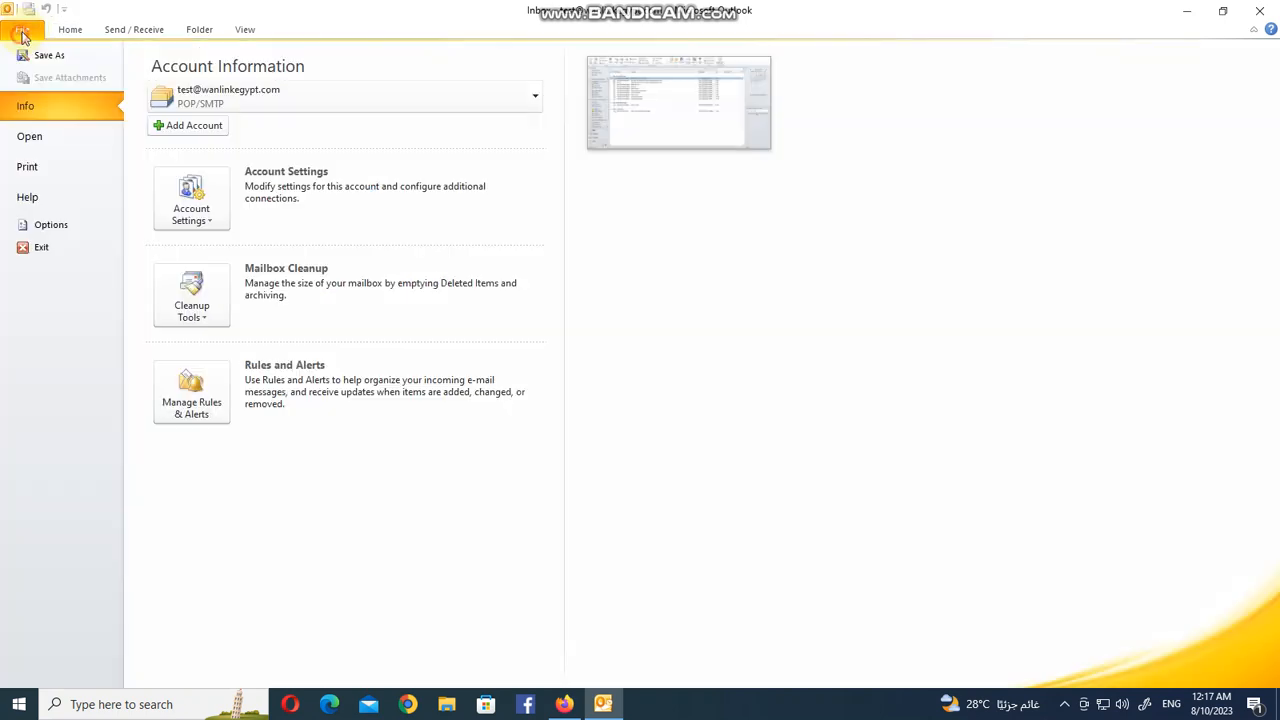
pyautogui.click(191, 200)
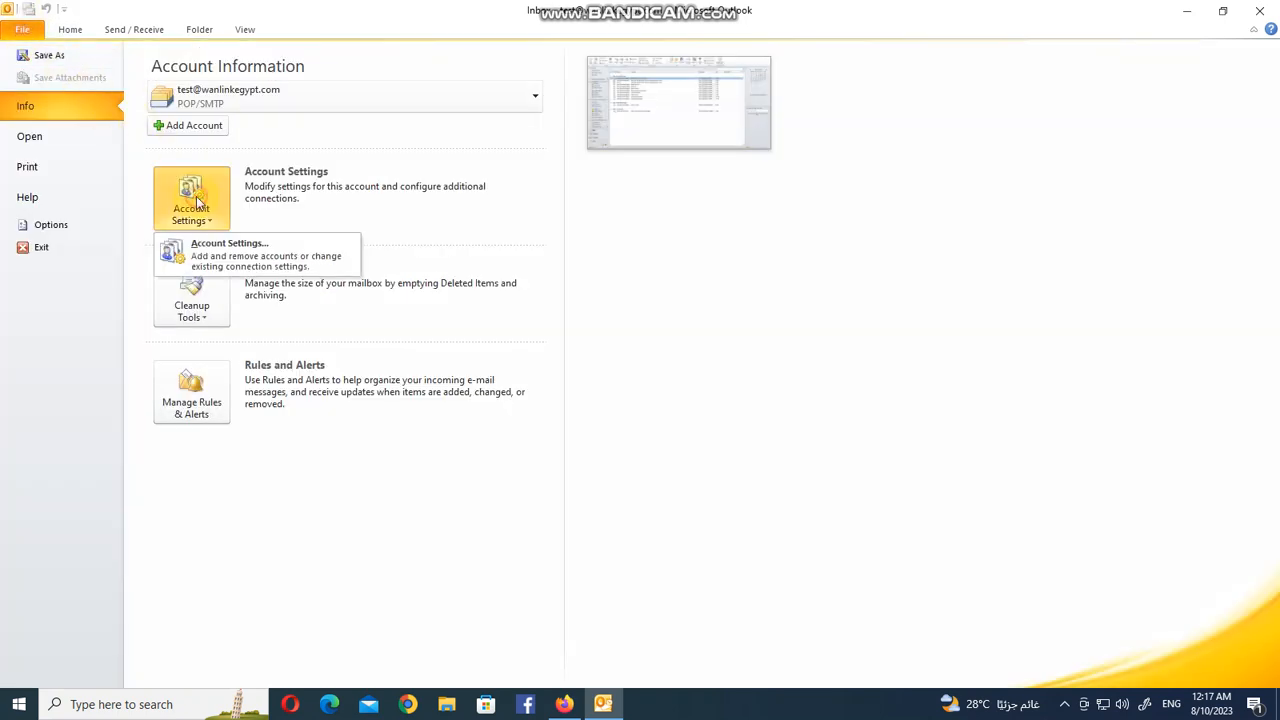
pyautogui.click(254, 245)
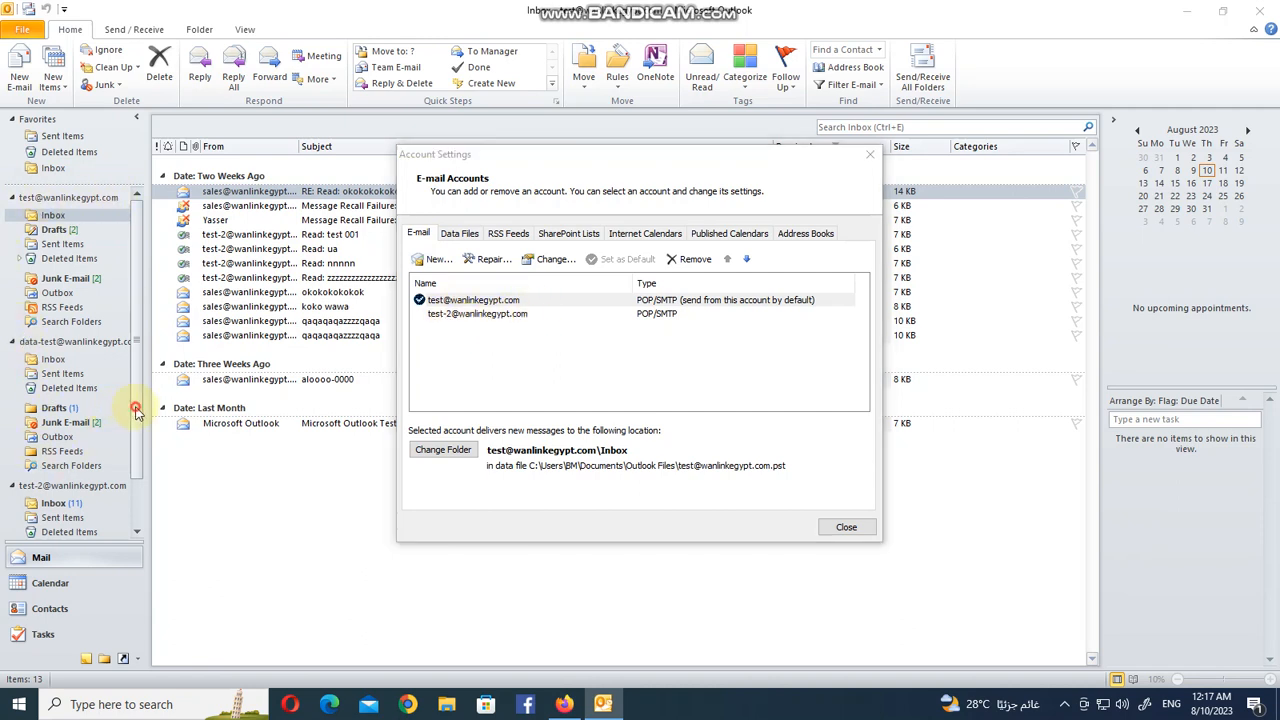
pyautogui.click(846, 527)
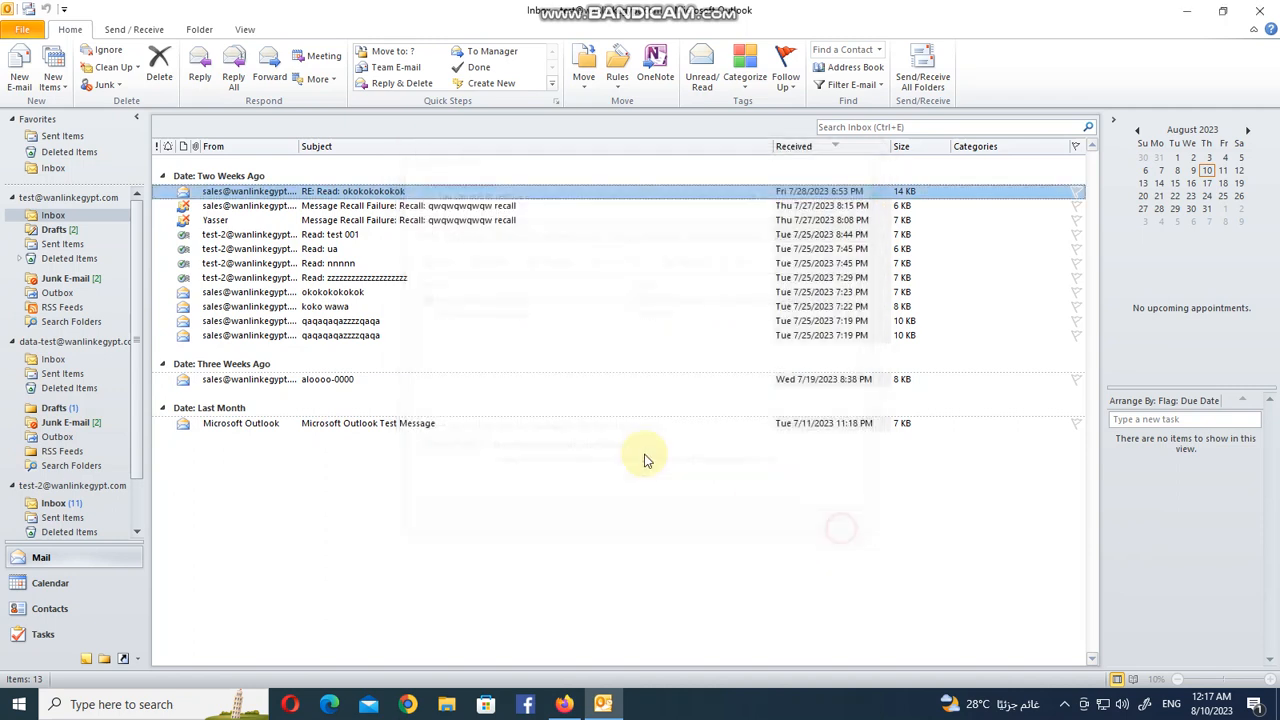
# Select the second e-mail account's folders and start adding a new RSS feed from Account Settings.
pyautogui.scroll(-2, 129, 252)
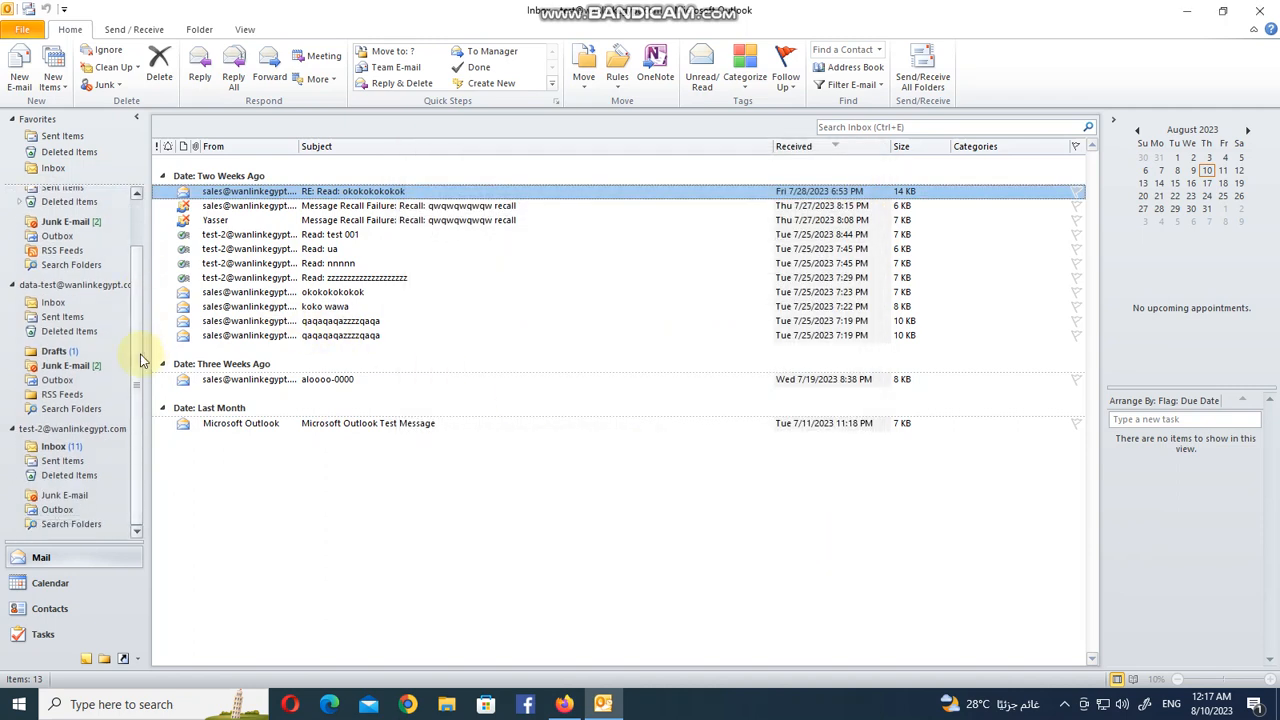
pyautogui.click(80, 444)
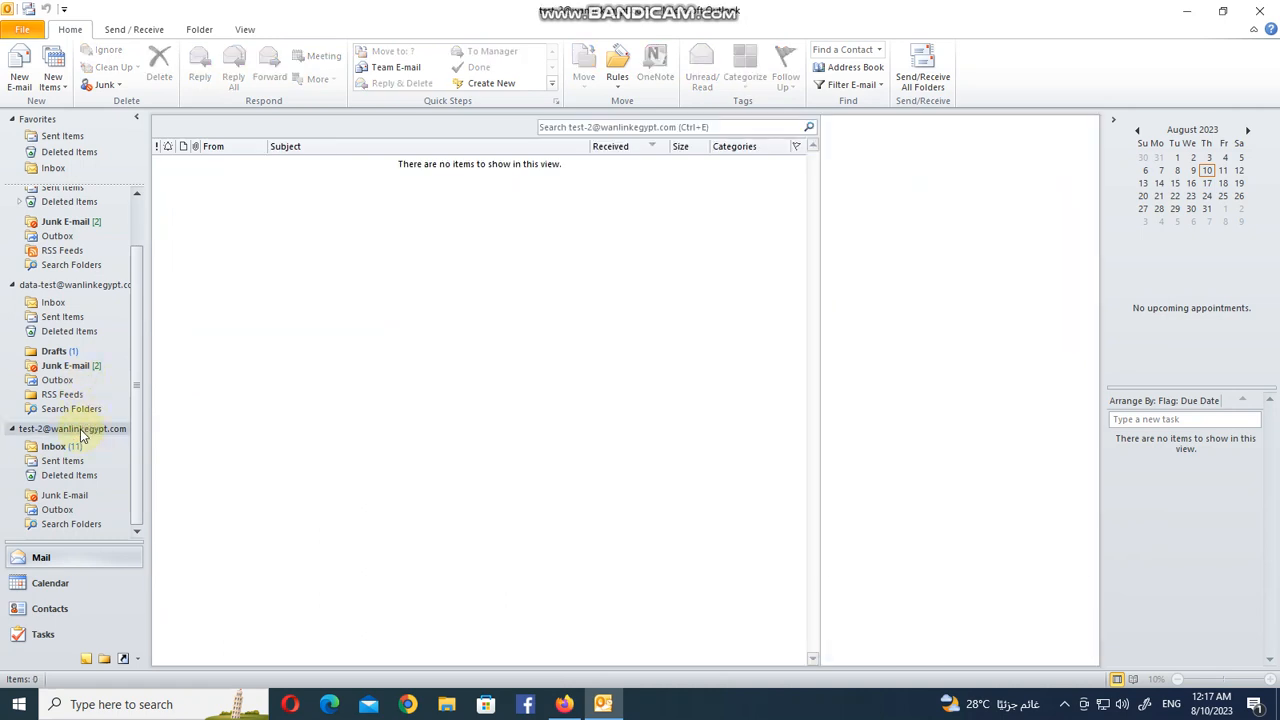
pyautogui.click(22, 31)
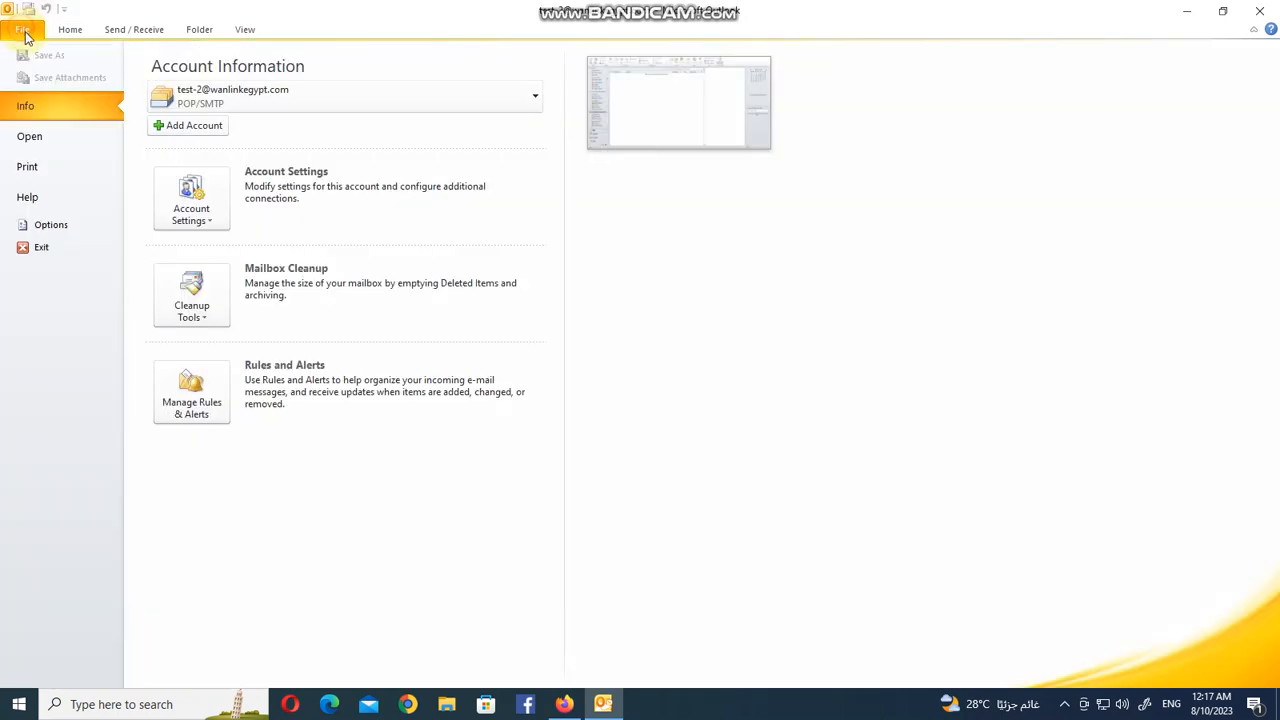
pyautogui.click(180, 195)
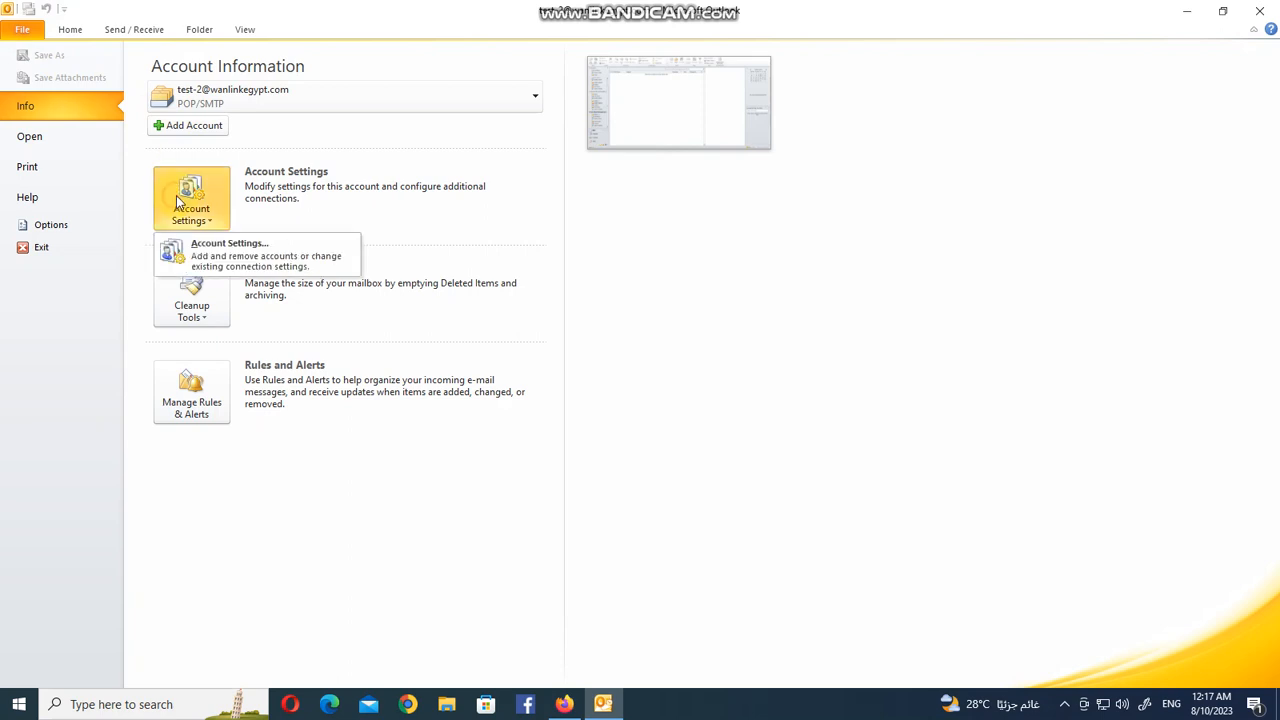
pyautogui.click(208, 253)
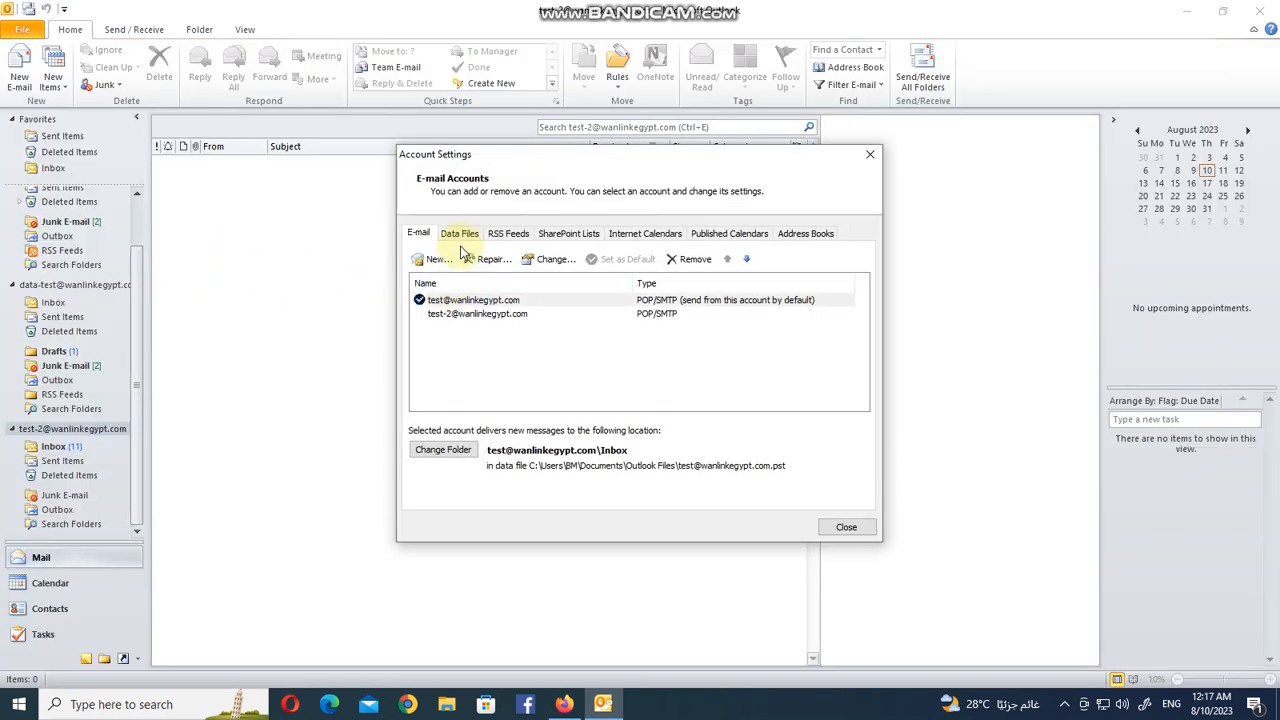
pyautogui.click(510, 236)
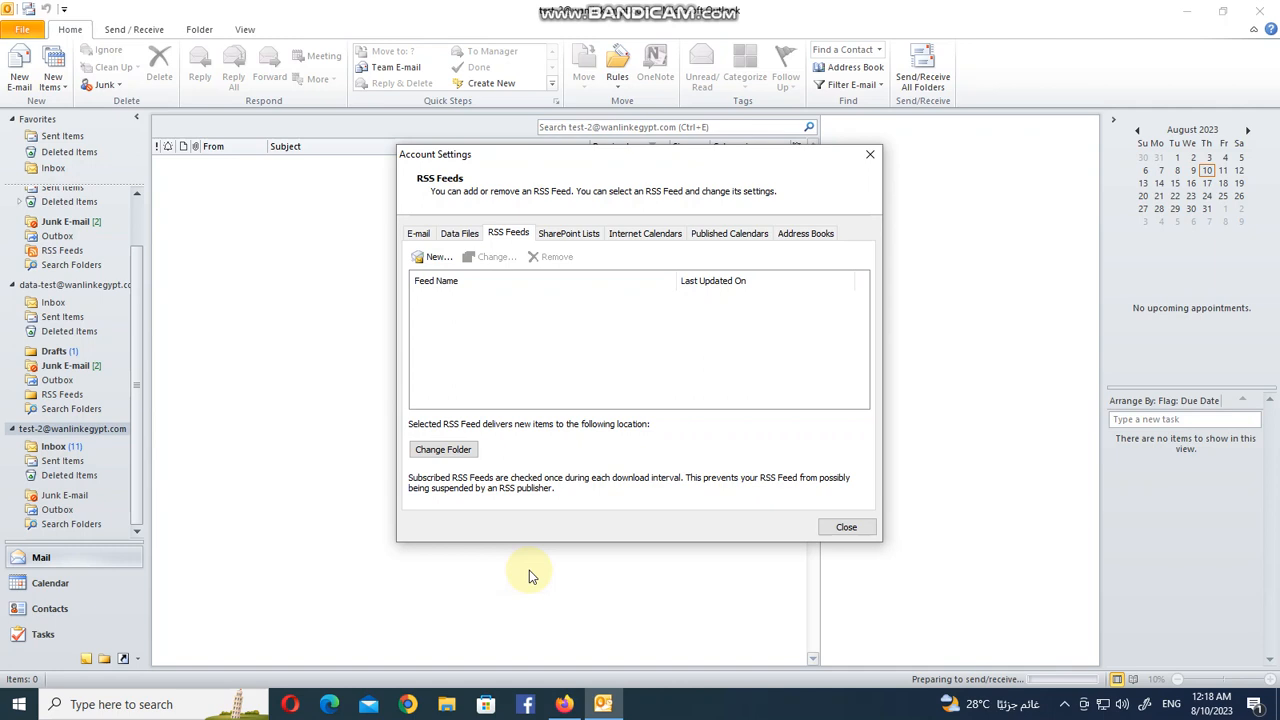
pyautogui.click(432, 258)
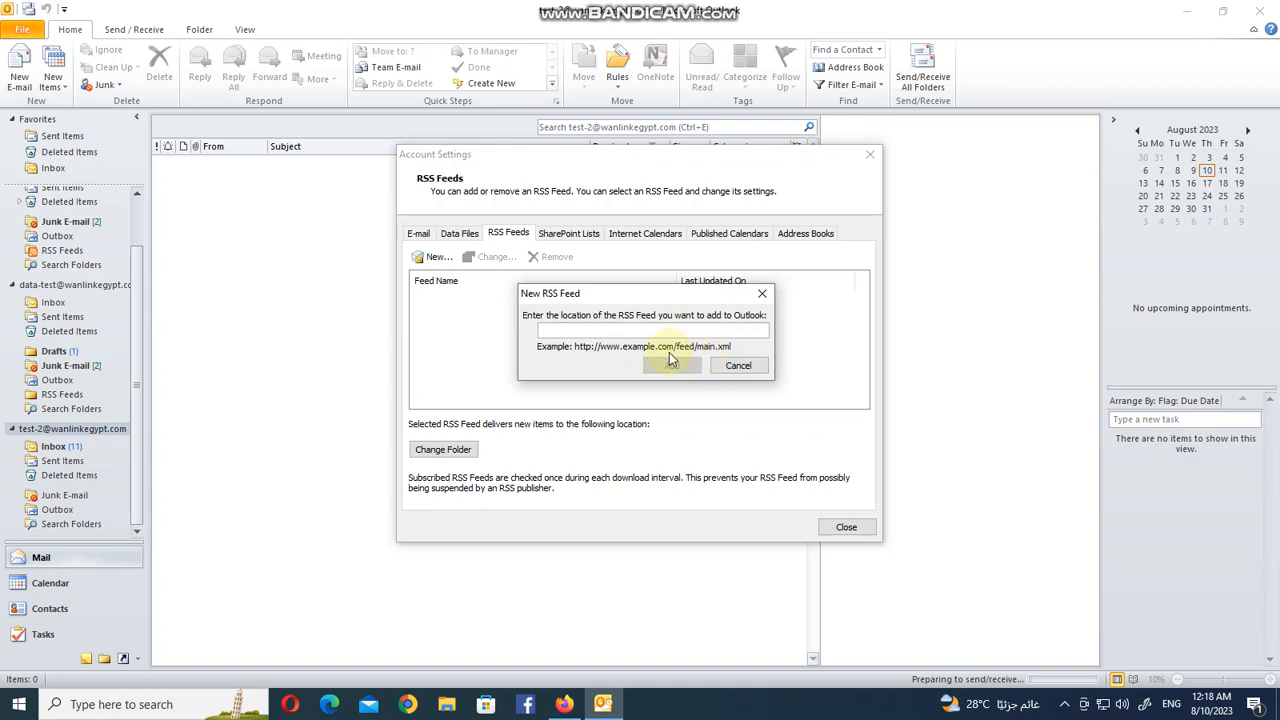
# Switch to Firefox and open google.com in a new tab.
pyautogui.click(564, 704)
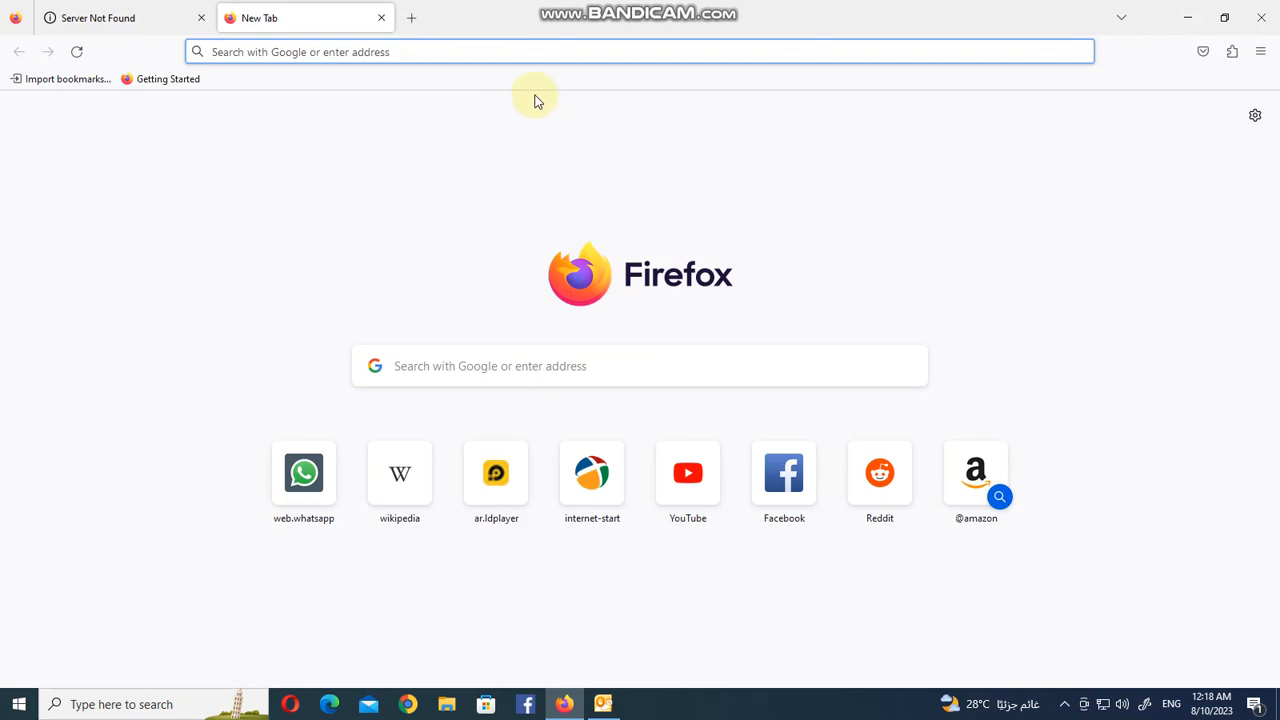
pyautogui.click(511, 43)
pyautogui.write('google.com/')
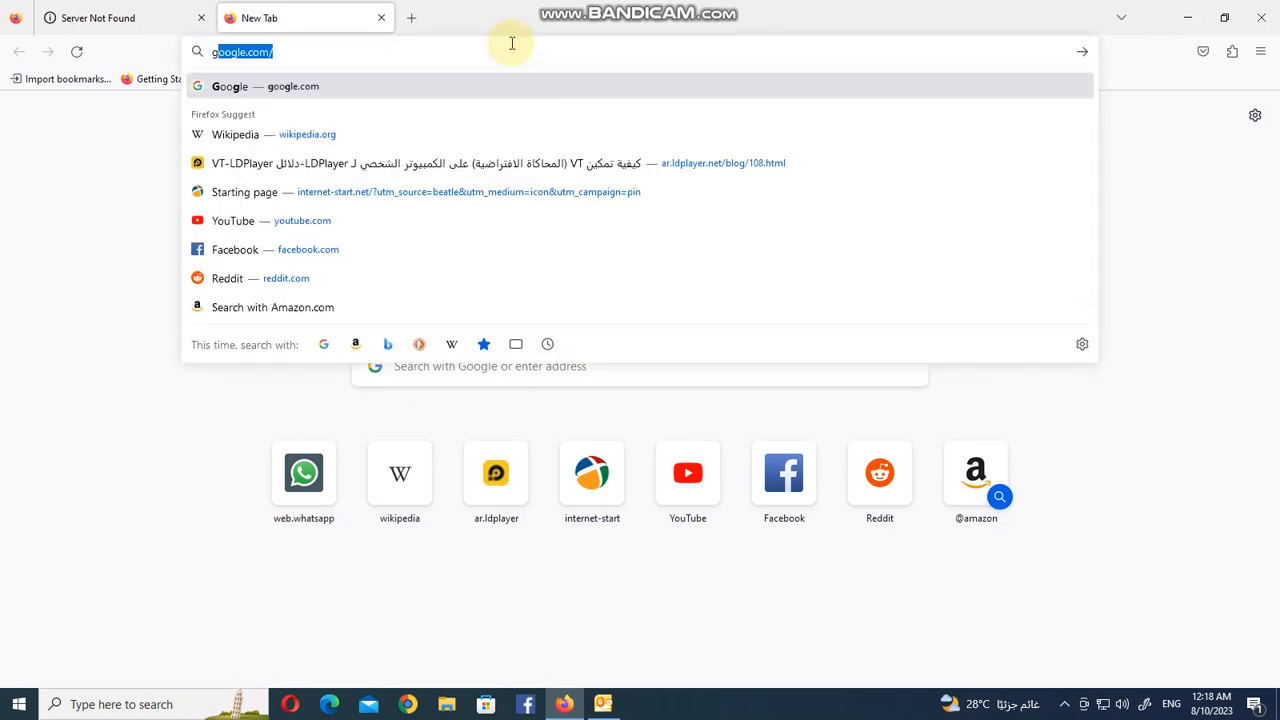
pyautogui.press('Return')
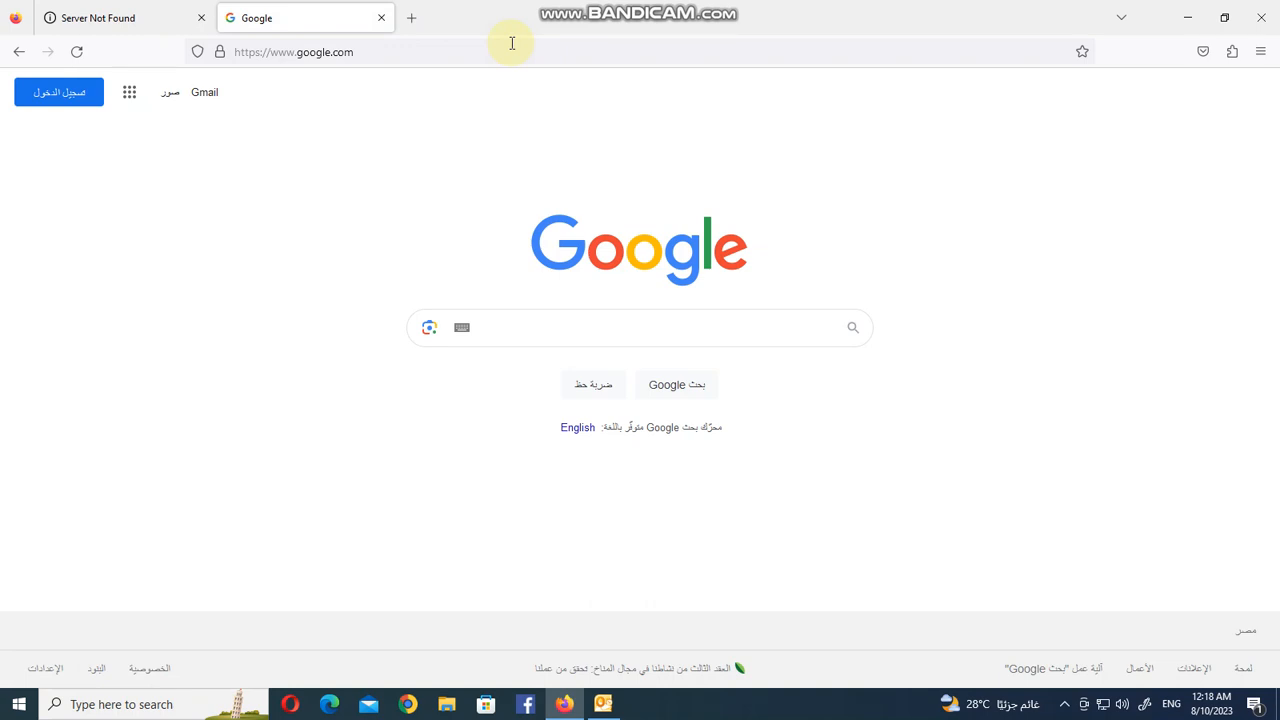
# Search Google for "bbc arabic rss feed".
pyautogui.write('t')
pyautogui.write('ss')
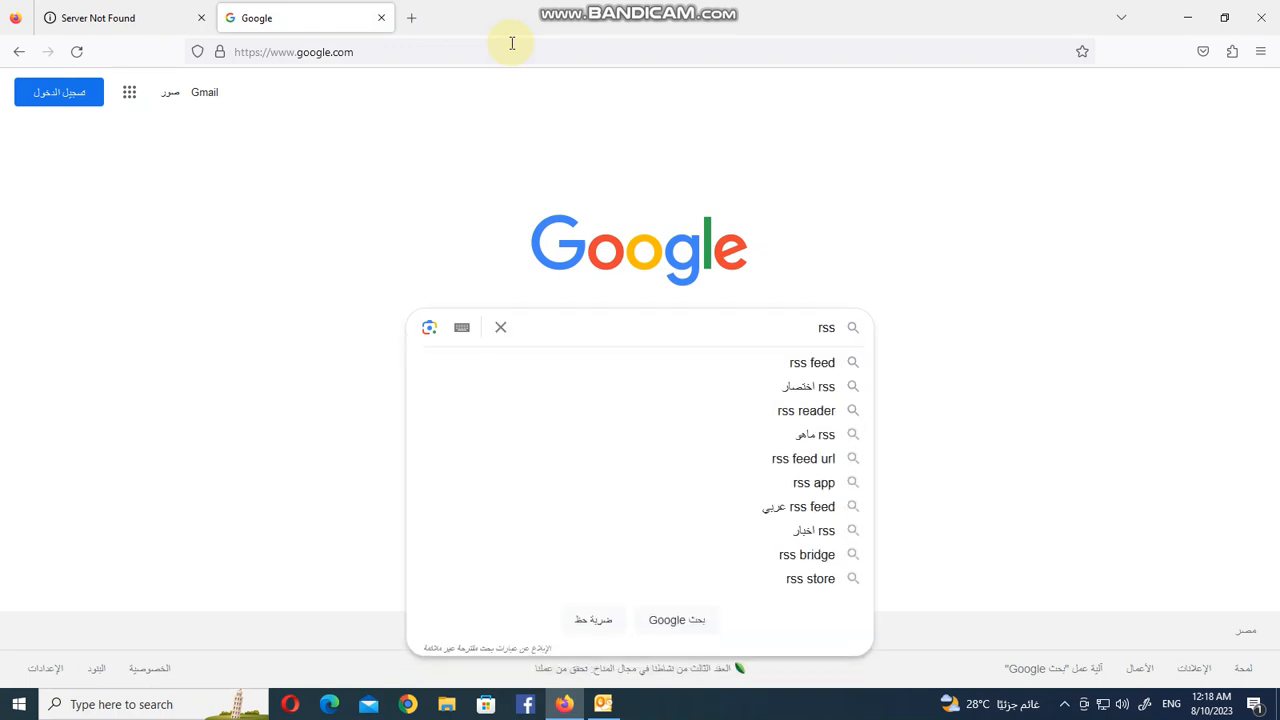
pyautogui.write(' feed')
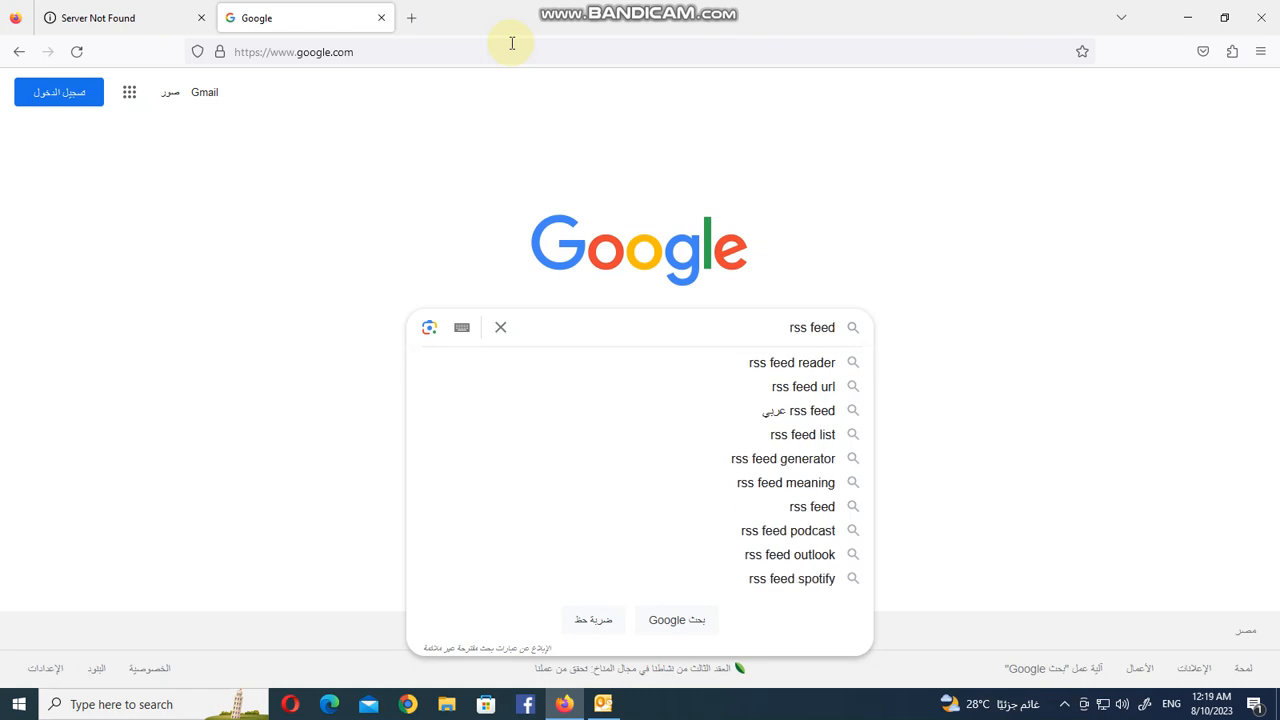
pyautogui.write(' bbc')
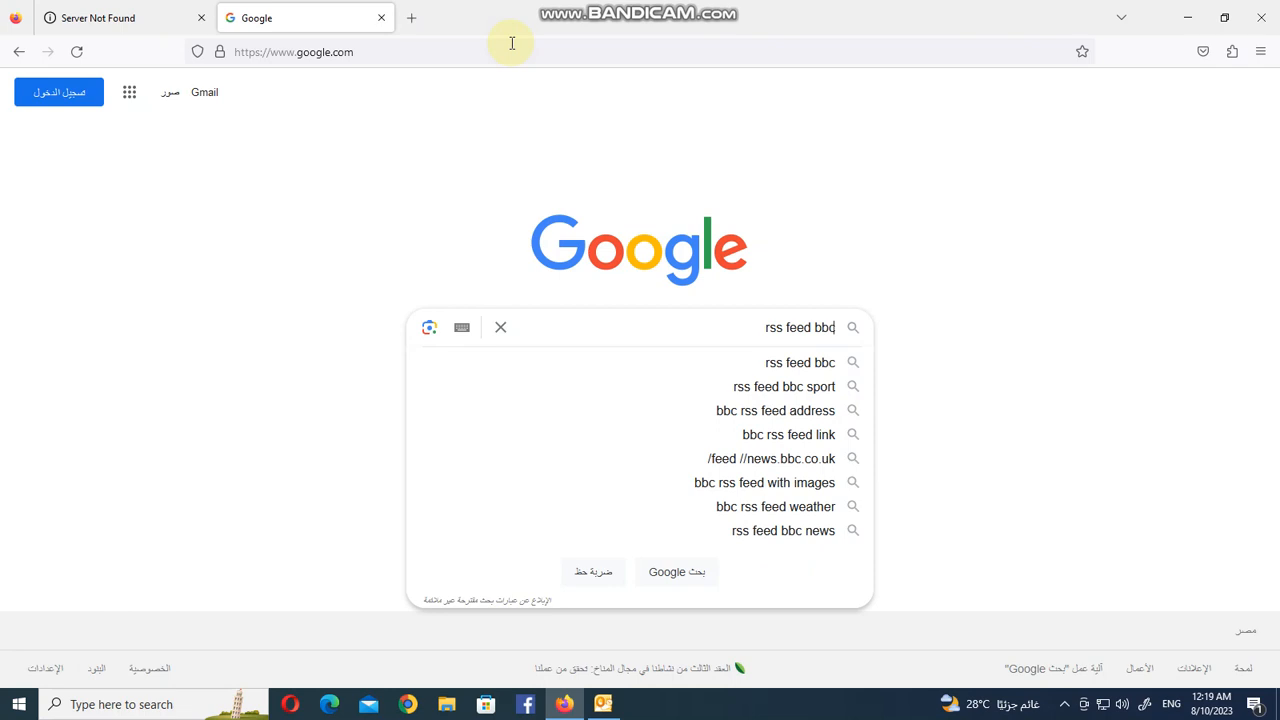
pyautogui.write(' ar')
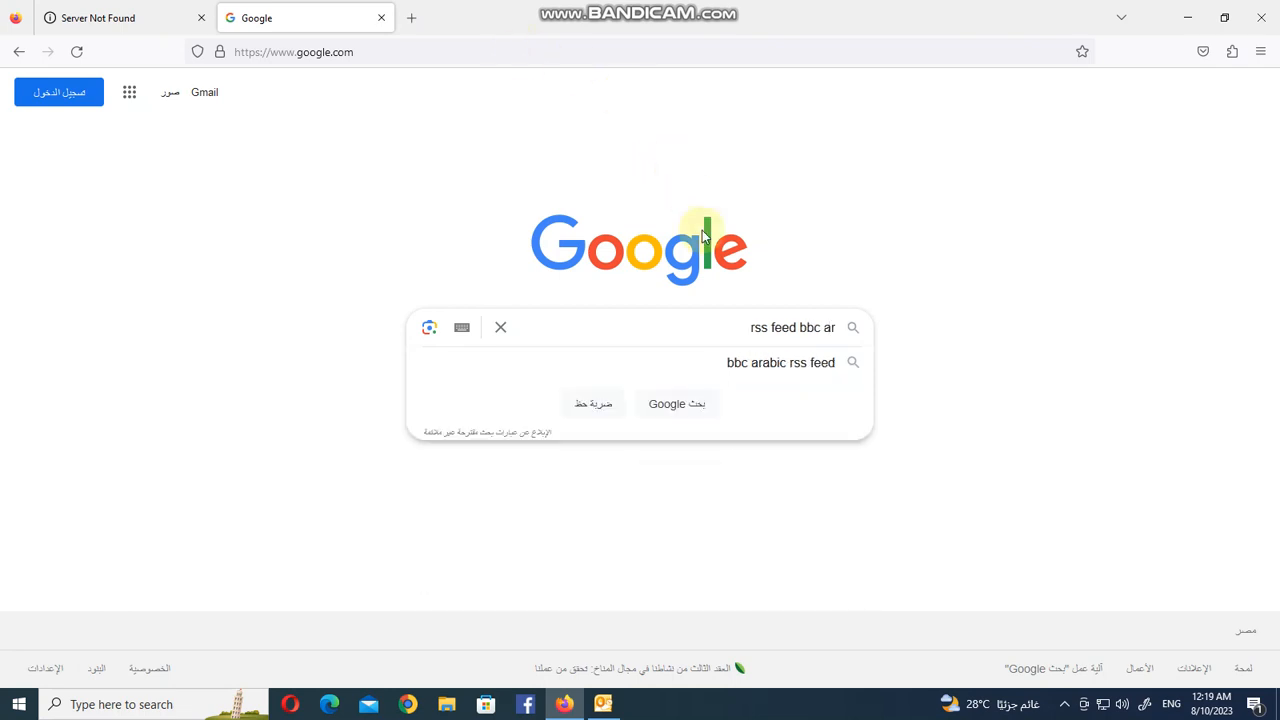
pyautogui.click(762, 368)
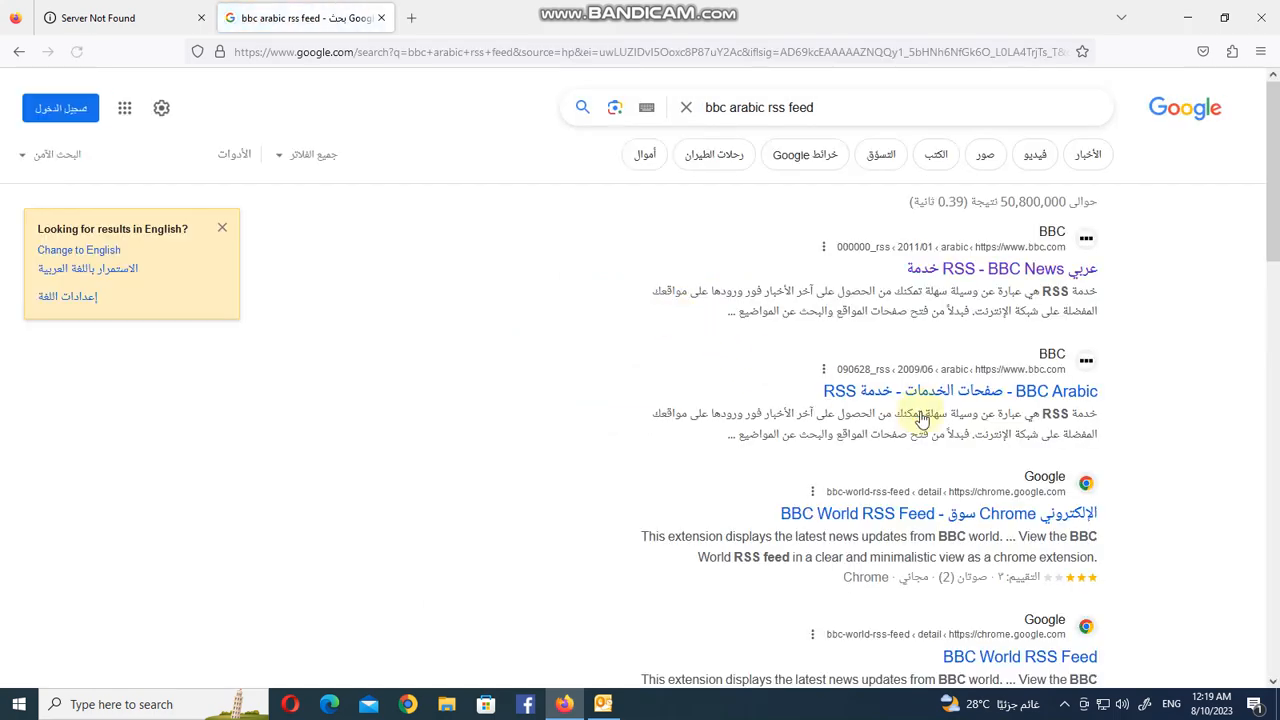
pyautogui.click(1033, 276)
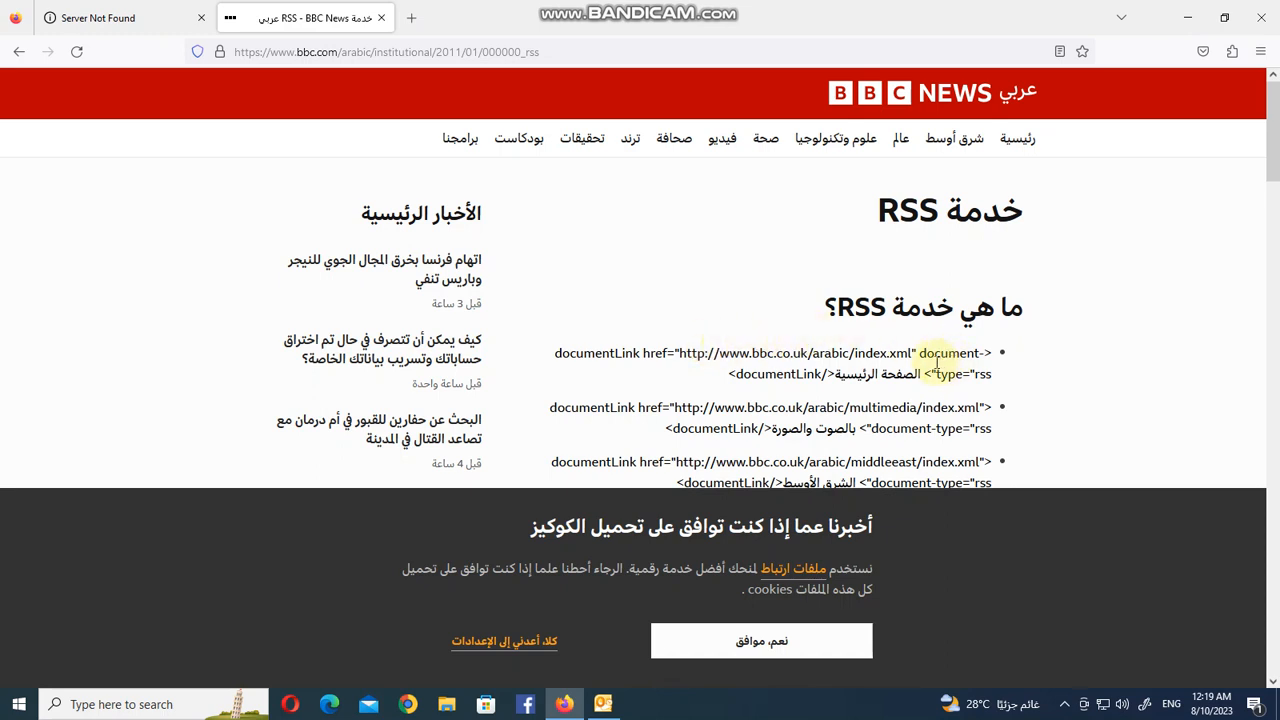
pyautogui.moveTo(912, 356); pyautogui.dragTo(680, 357)
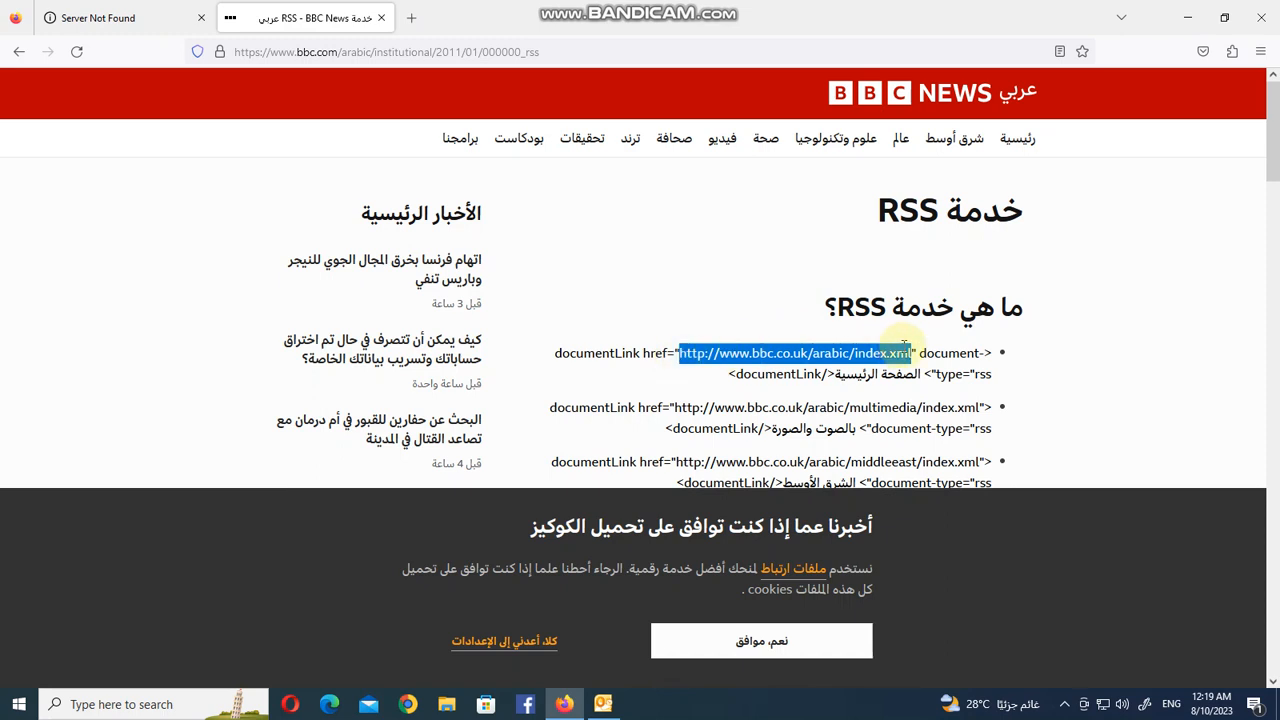
pyautogui.rightClick(838, 358)
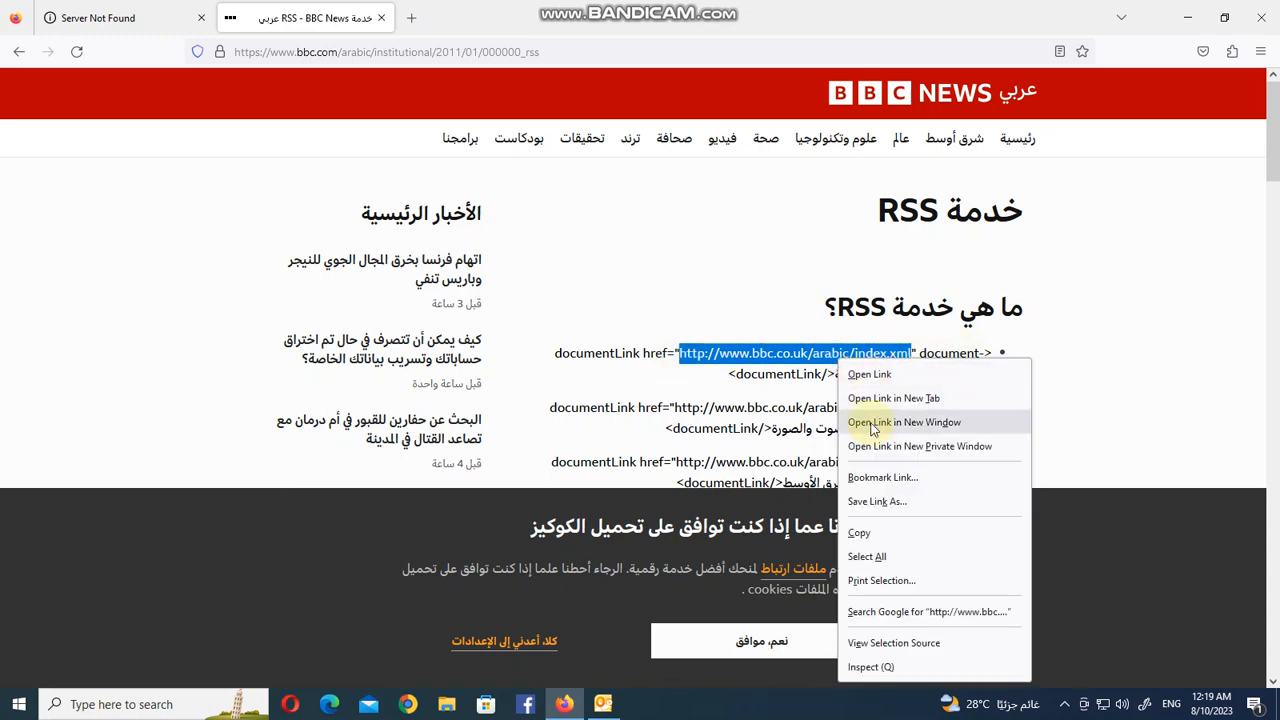
pyautogui.click(870, 535)
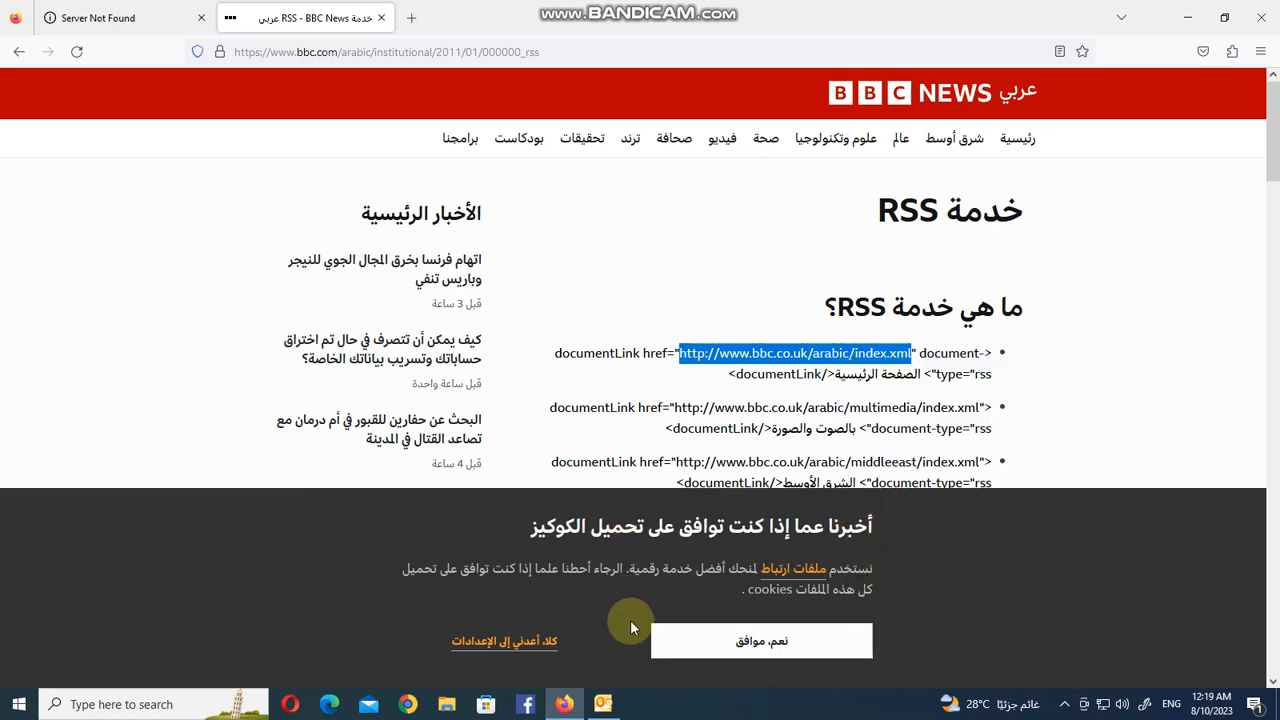
# Switch back to Outlook and cancel the New RSS Feed dialog and close Account Settings.
pyautogui.click(600, 705)
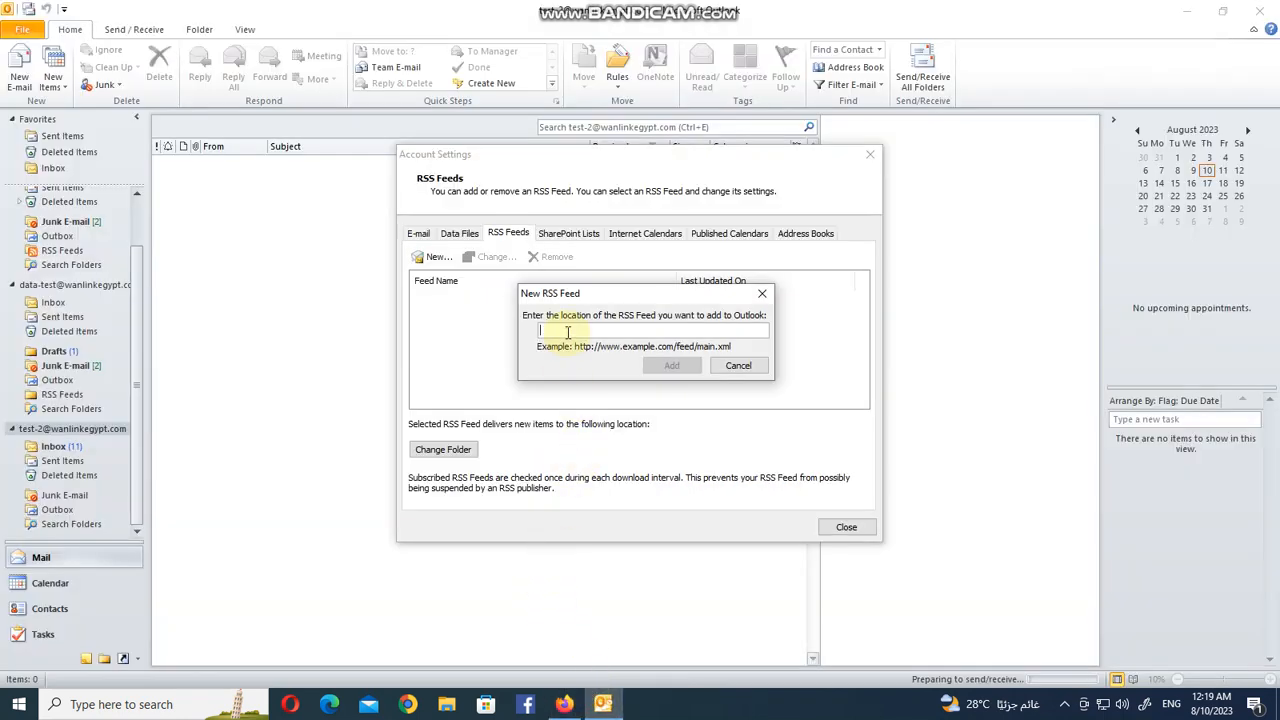
pyautogui.click(738, 366)
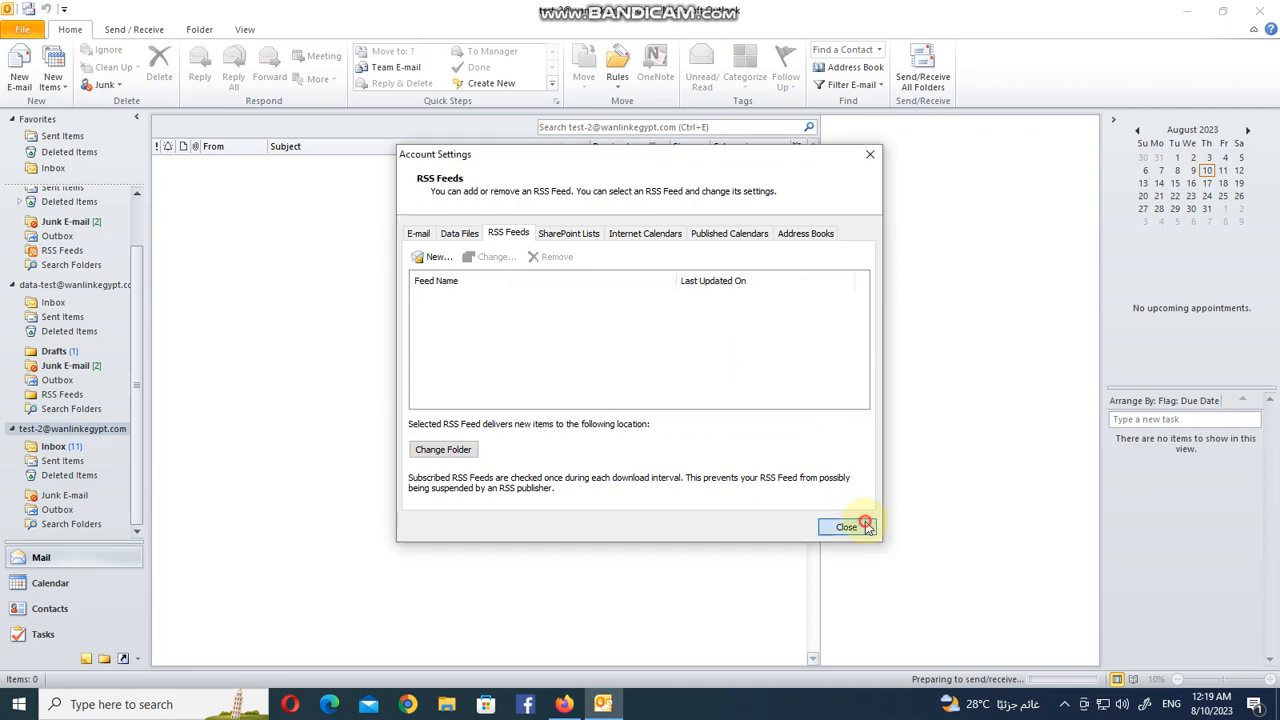
pyautogui.click(846, 527)
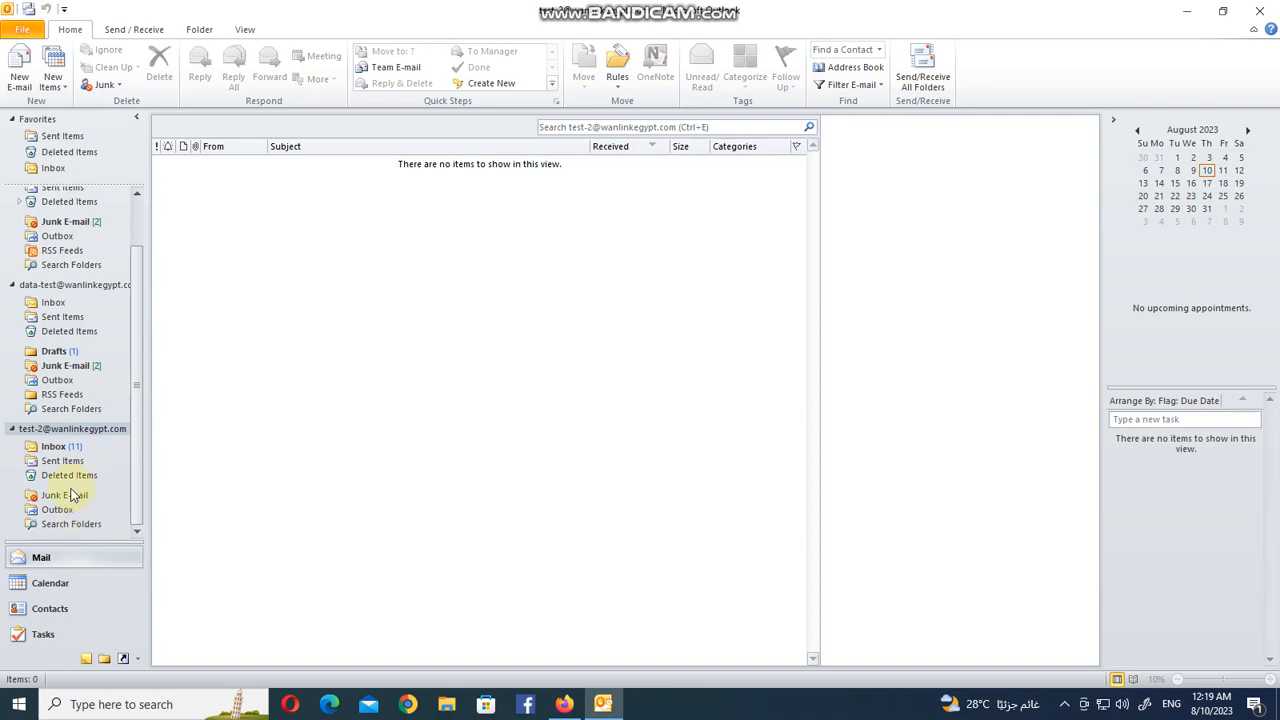
# Reopen Account Settings and start adding a new RSS feed.
pyautogui.click(22, 29)
pyautogui.click(185, 205)
pyautogui.click(217, 251)
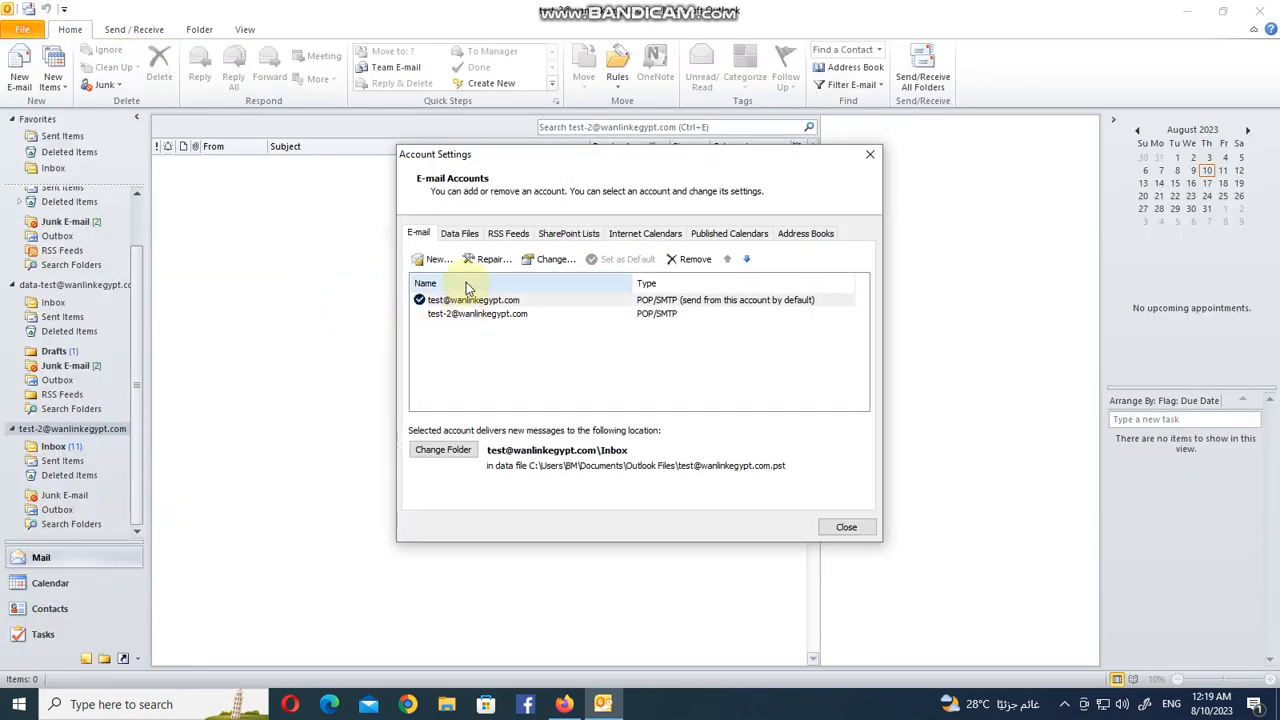
pyautogui.click(508, 235)
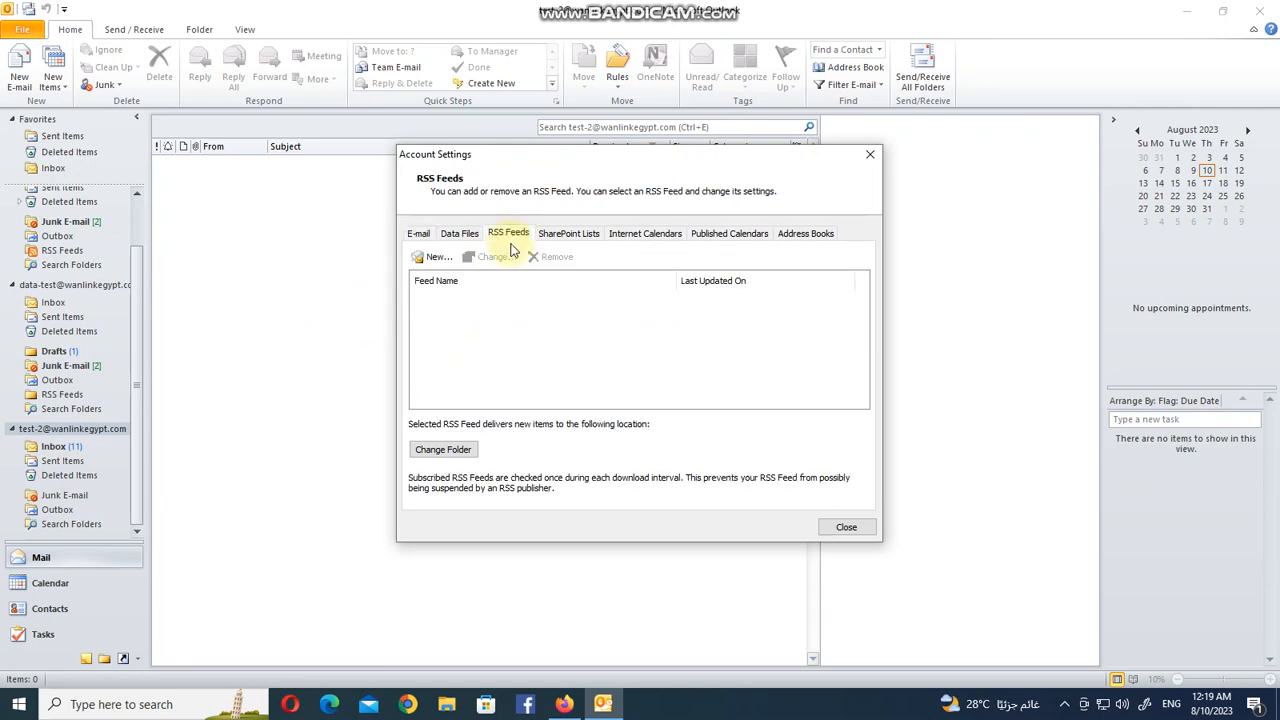
pyautogui.click(435, 259)
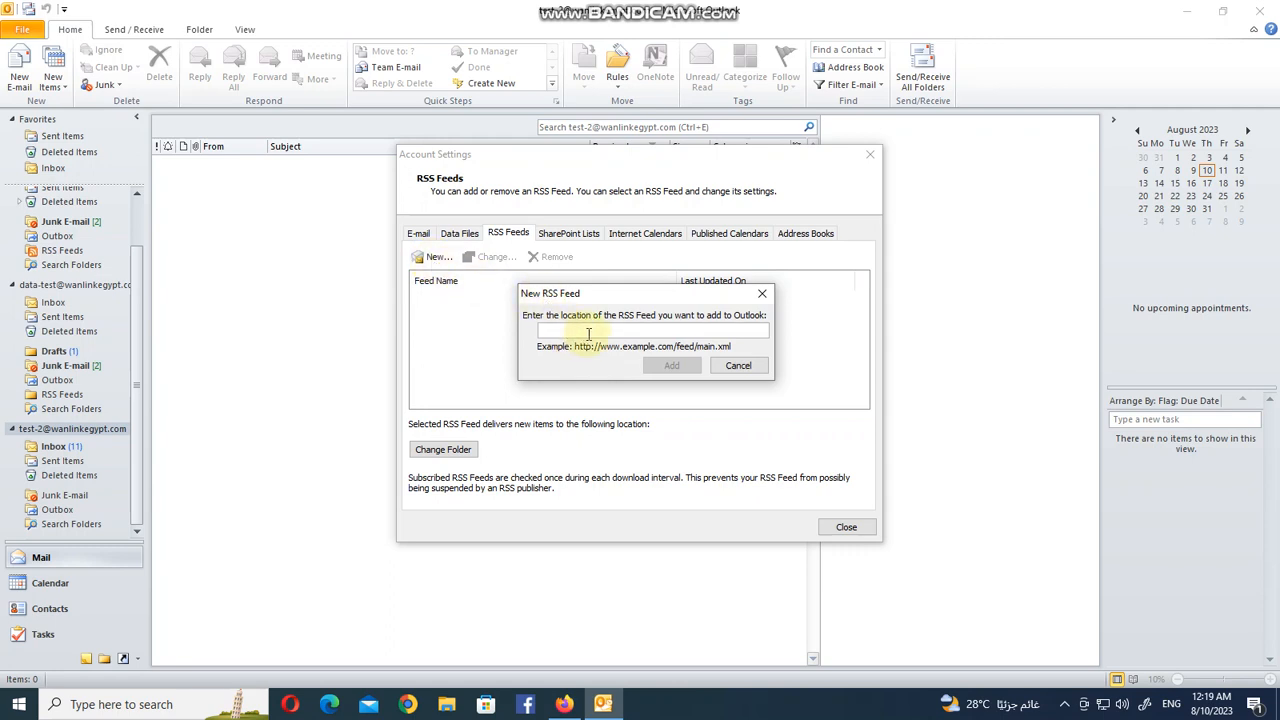
# Paste the copied BBC Arabic feed URL and add the feed with its default options.
pyautogui.hotkey('ctrl', 'v')
pyautogui.click(662, 368)
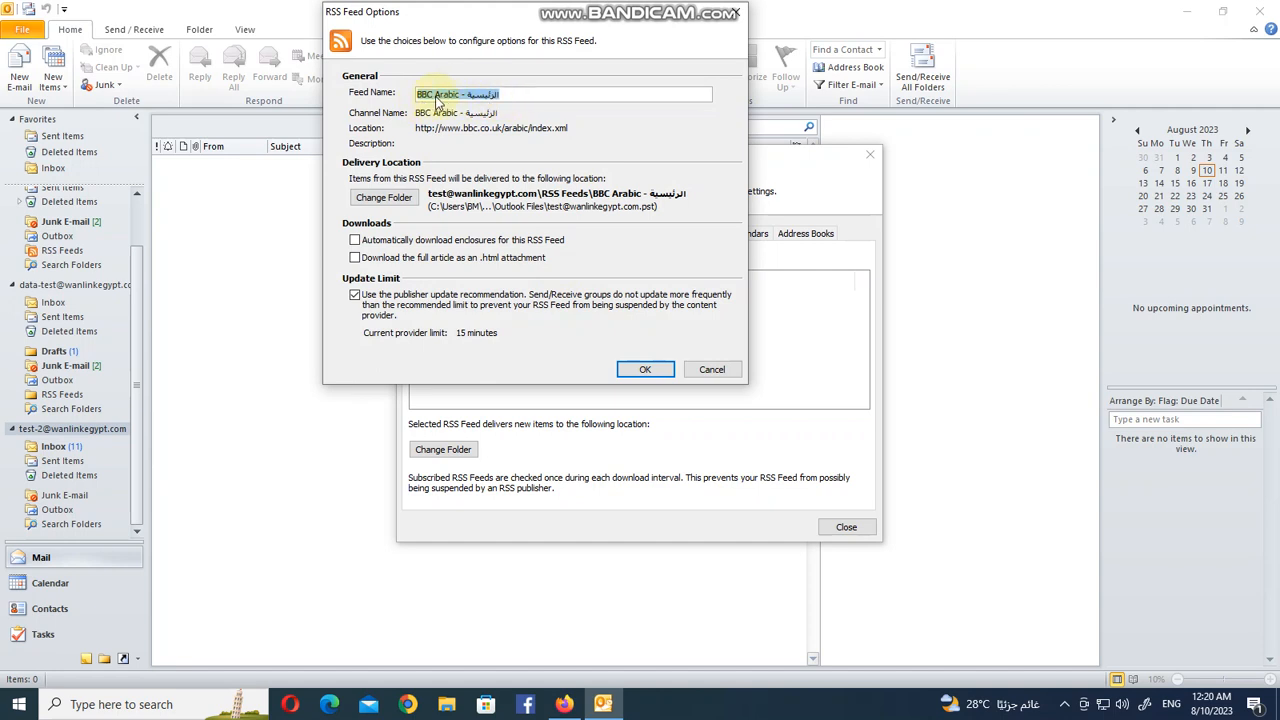
pyautogui.click(662, 374)
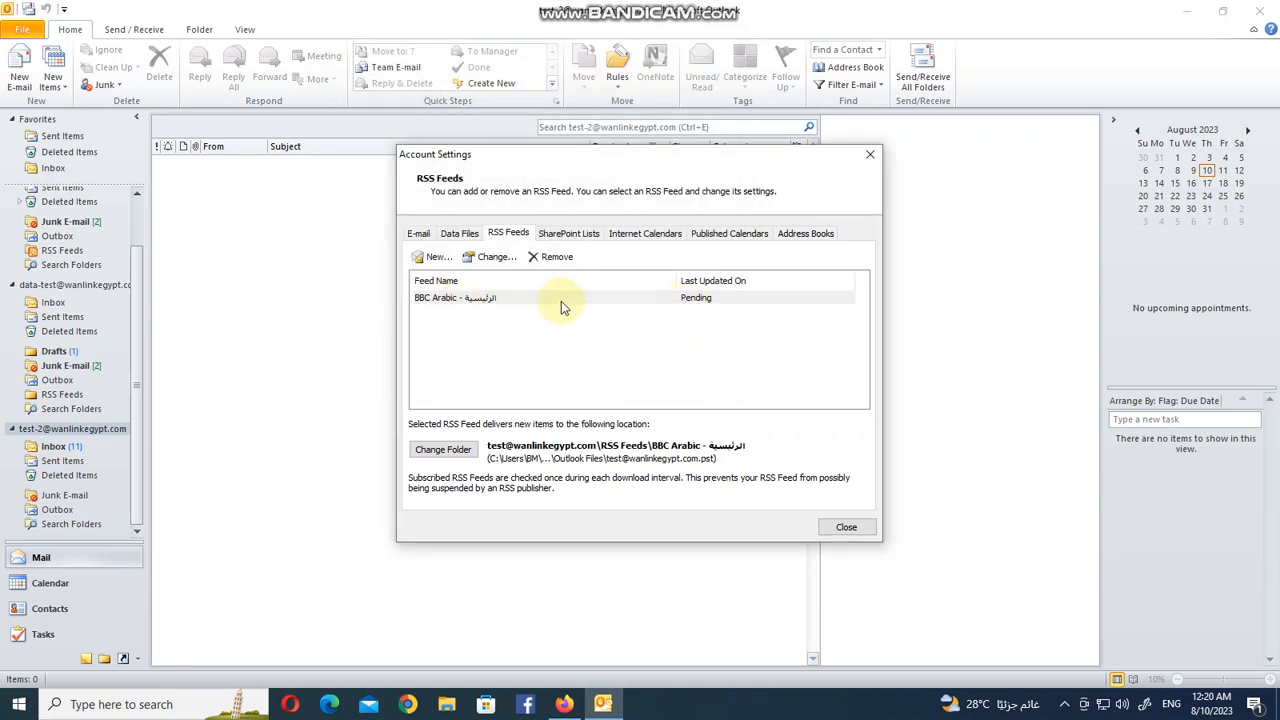
# Switch to Firefox and scroll through the BBC Arabic RSS feed links.
pyautogui.click(564, 704)
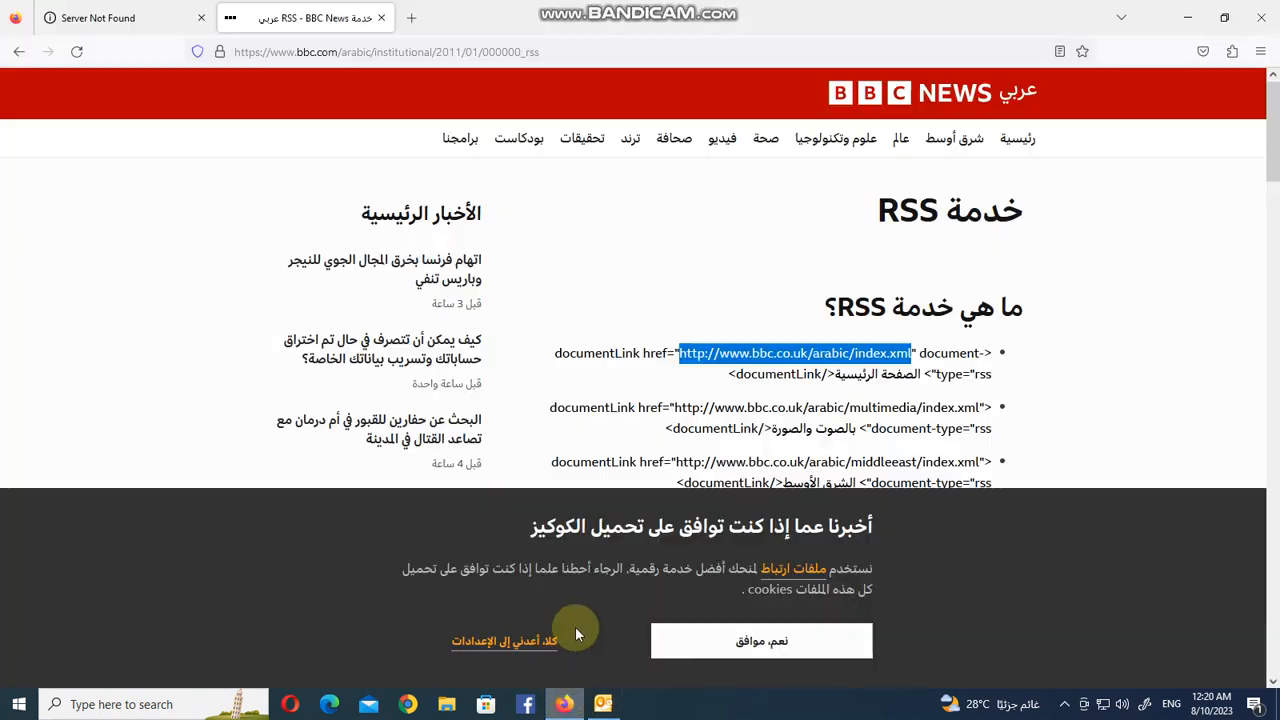
pyautogui.moveTo(1273, 163); pyautogui.dragTo(1274, 252)
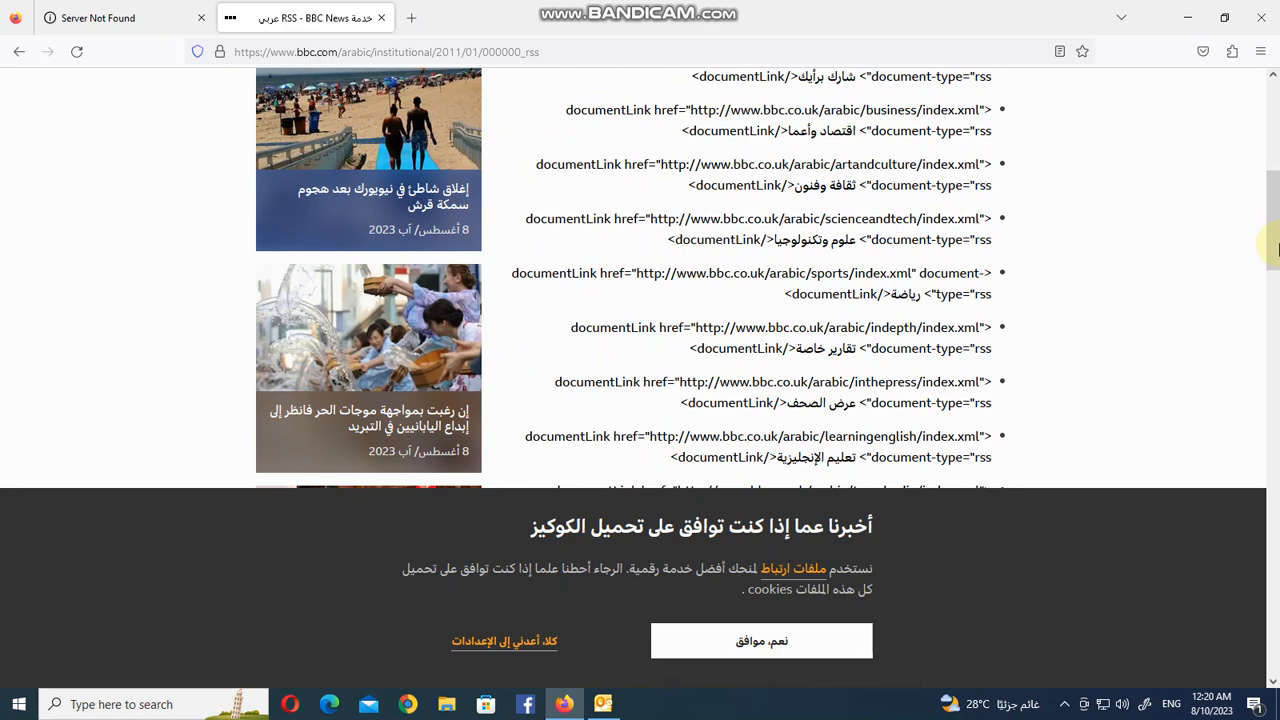
pyautogui.moveTo(912, 273); pyautogui.dragTo(636, 281)
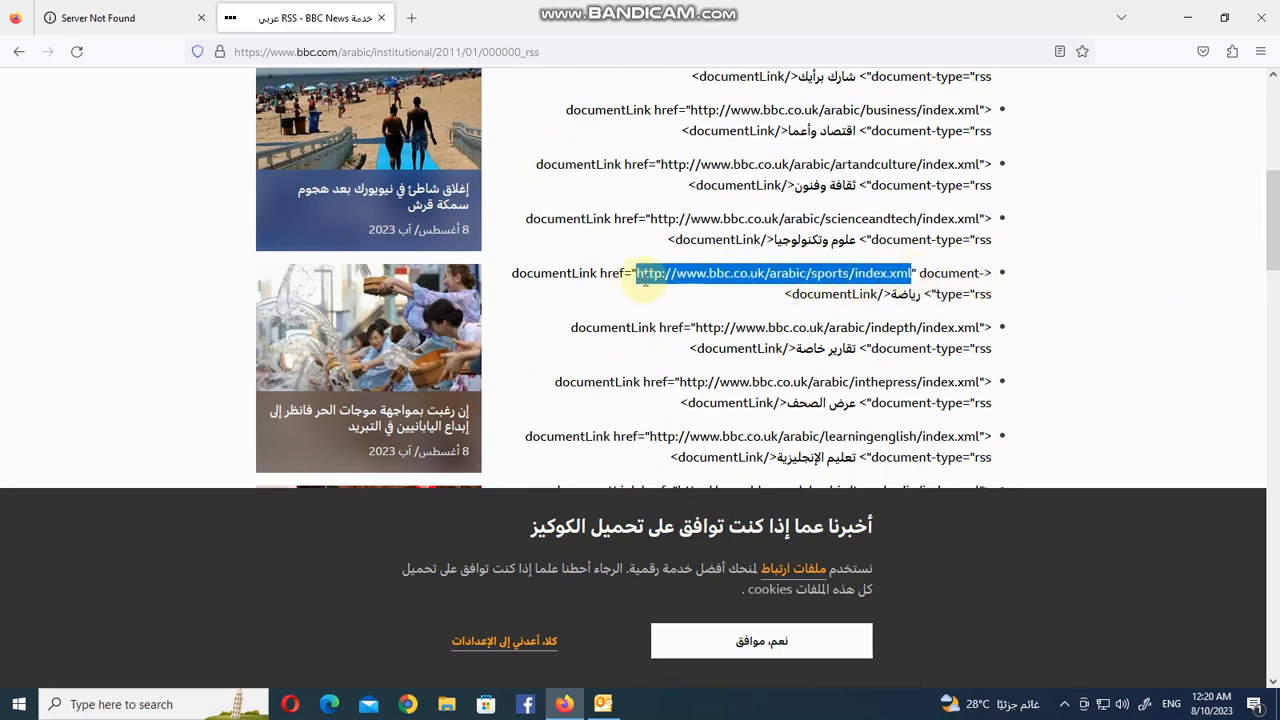
pyautogui.rightClick(648, 280)
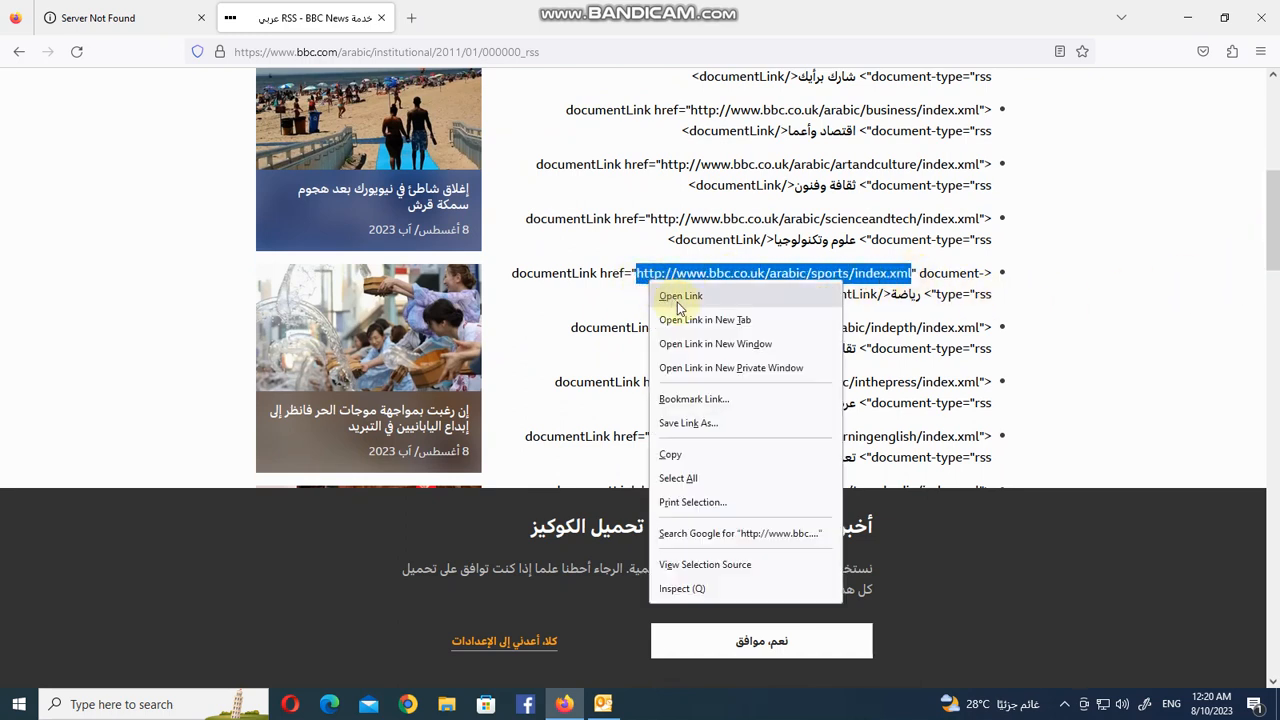
pyautogui.click(670, 455)
# Back in Outlook, add a new RSS feed with the copied sports URL, accept its default options, and close Account Settings.
pyautogui.click(603, 704)
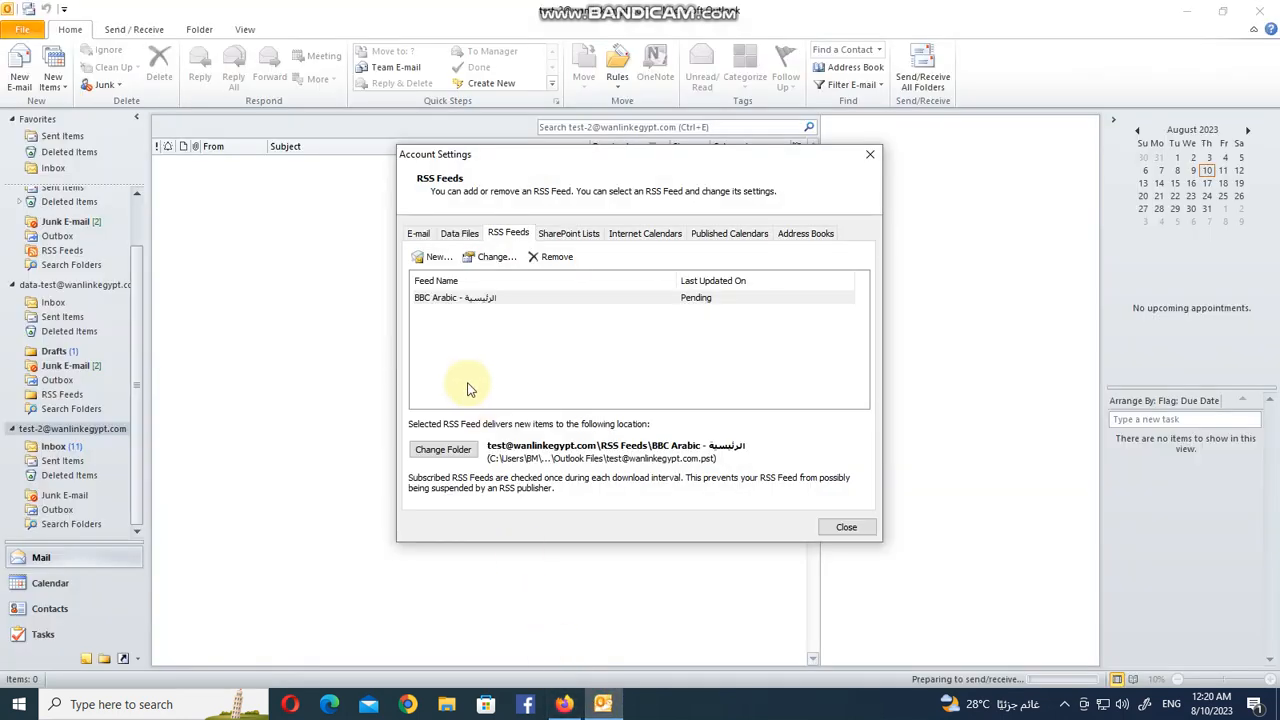
pyautogui.click(438, 257)
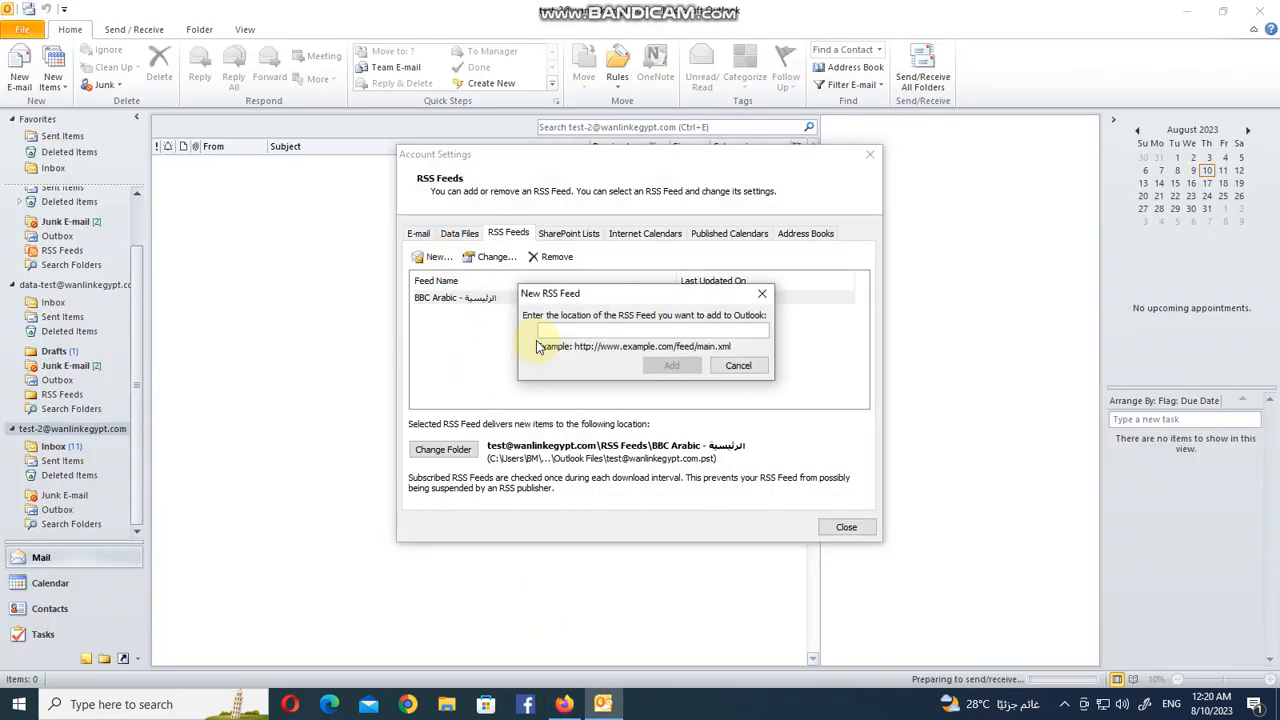
pyautogui.hotkey('ctrl', 'v')
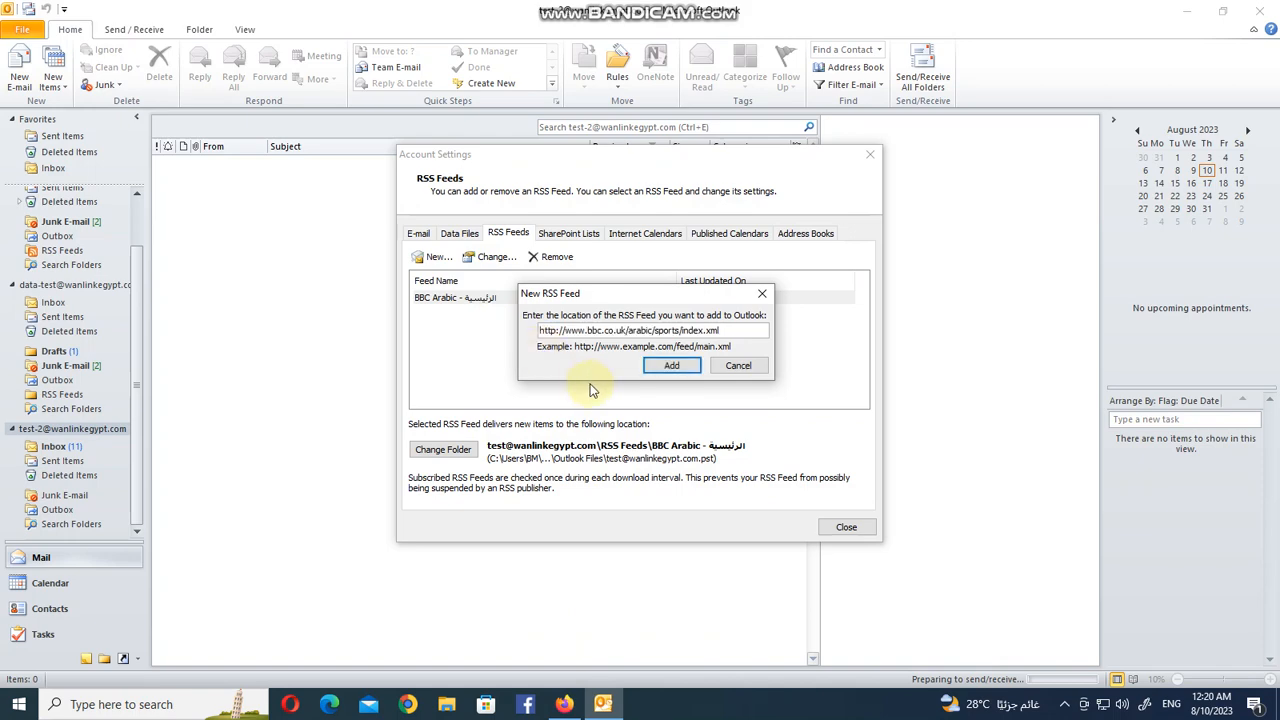
pyautogui.click(672, 366)
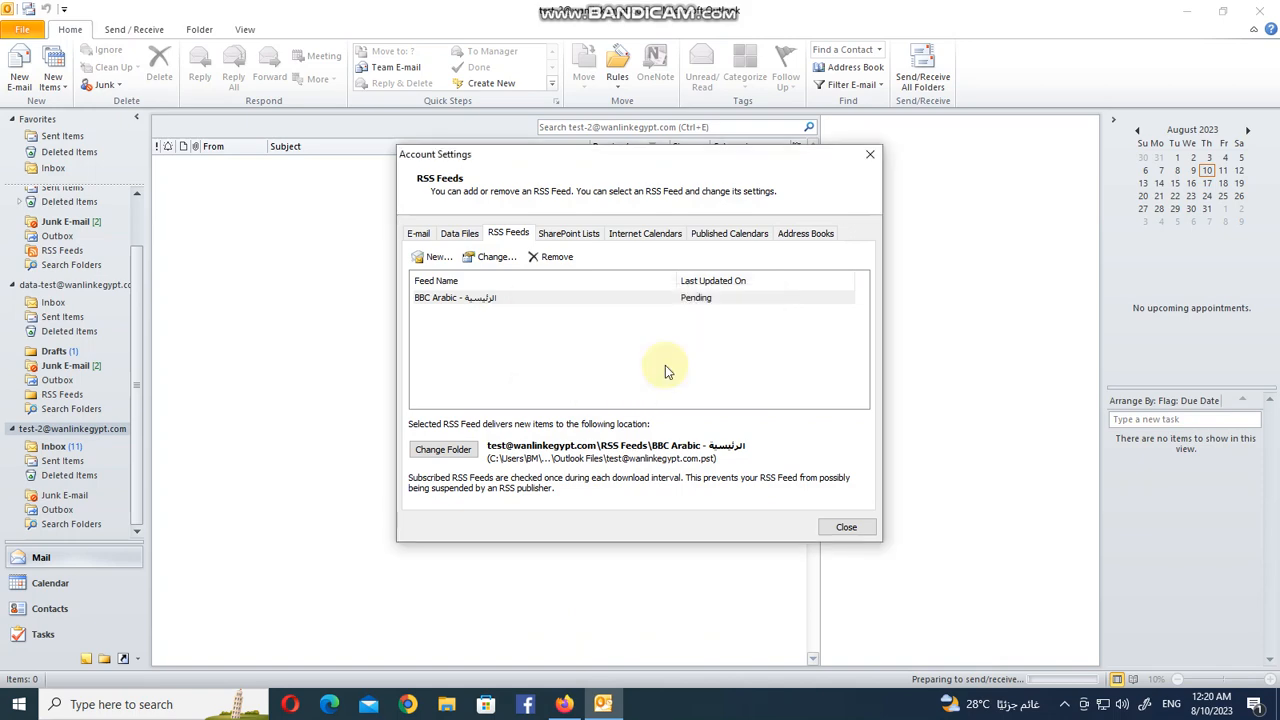
pyautogui.click(665, 368)
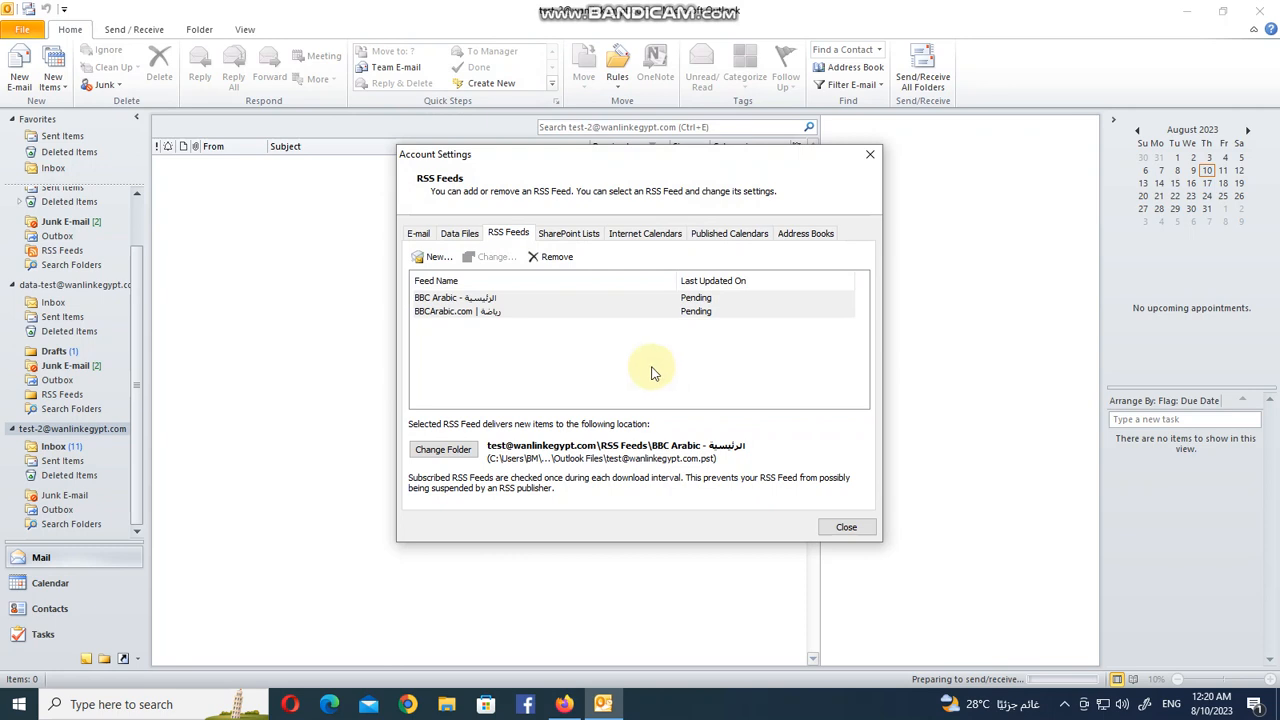
pyautogui.click(847, 528)
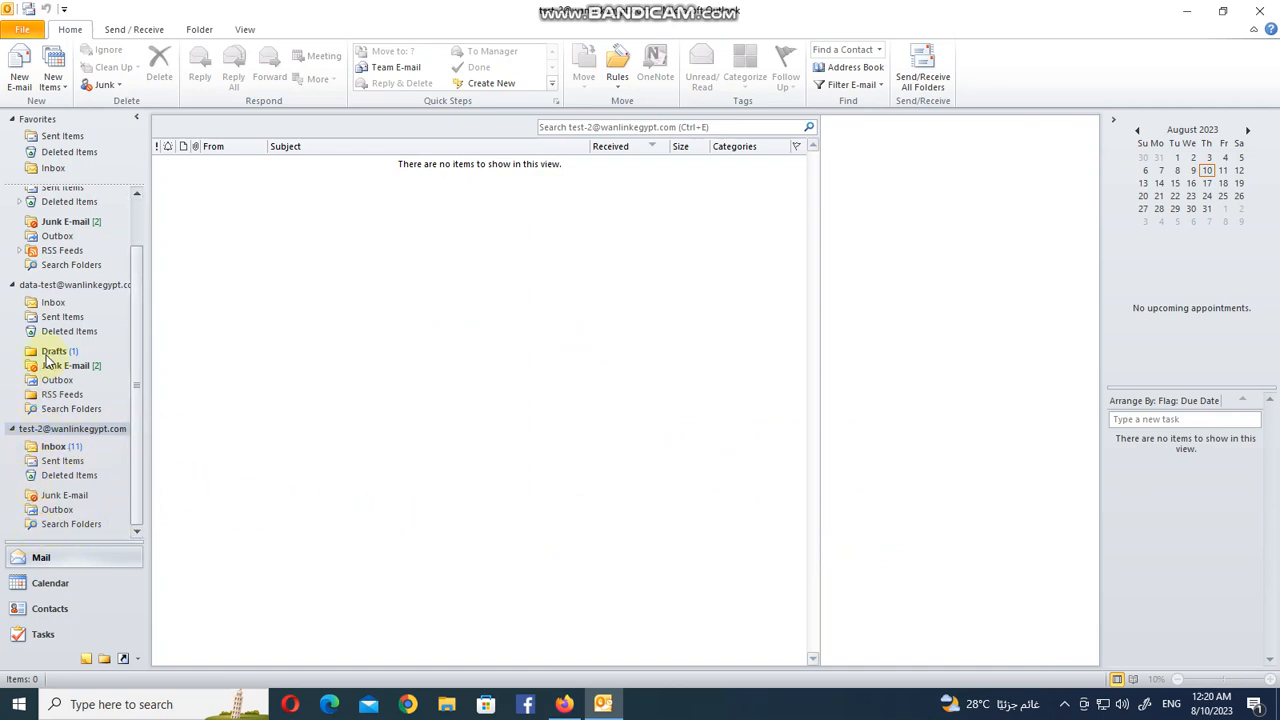
# Expand the RSS Feeds folder and browse the articles in both BBC Arabic feed folders.
pyautogui.click(13, 251)
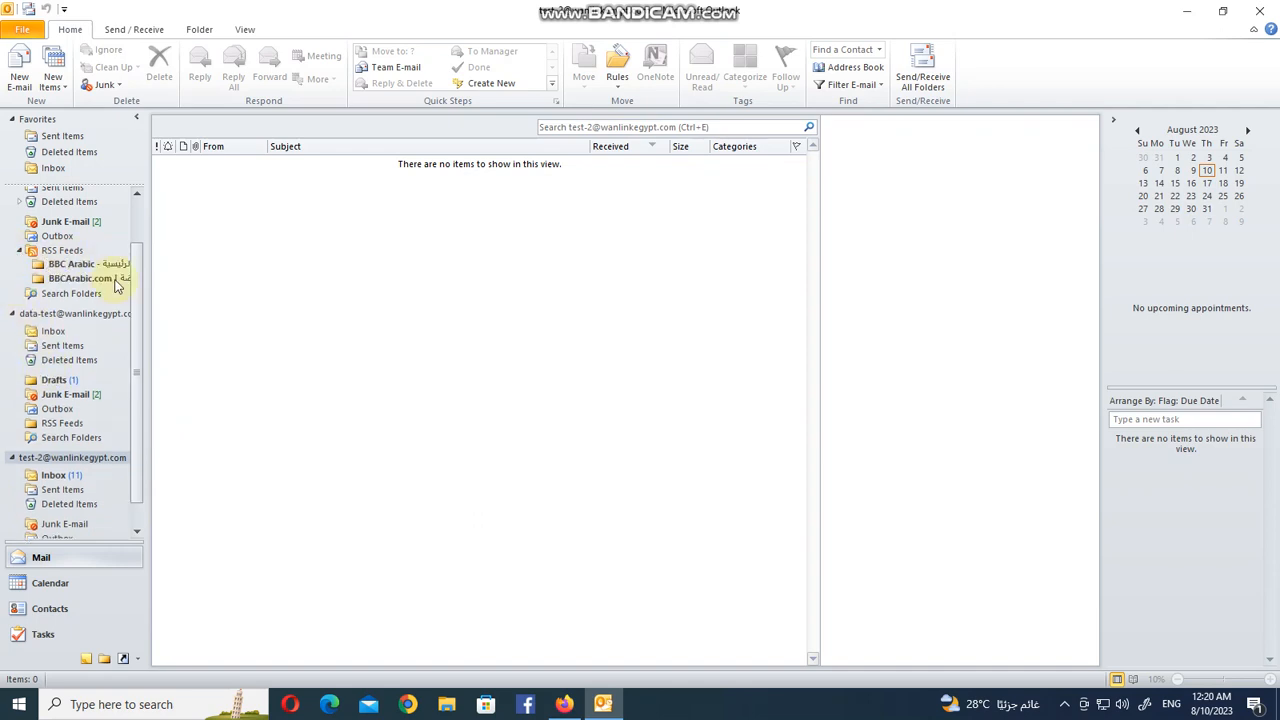
pyautogui.moveTo(138, 340); pyautogui.dragTo(139, 270)
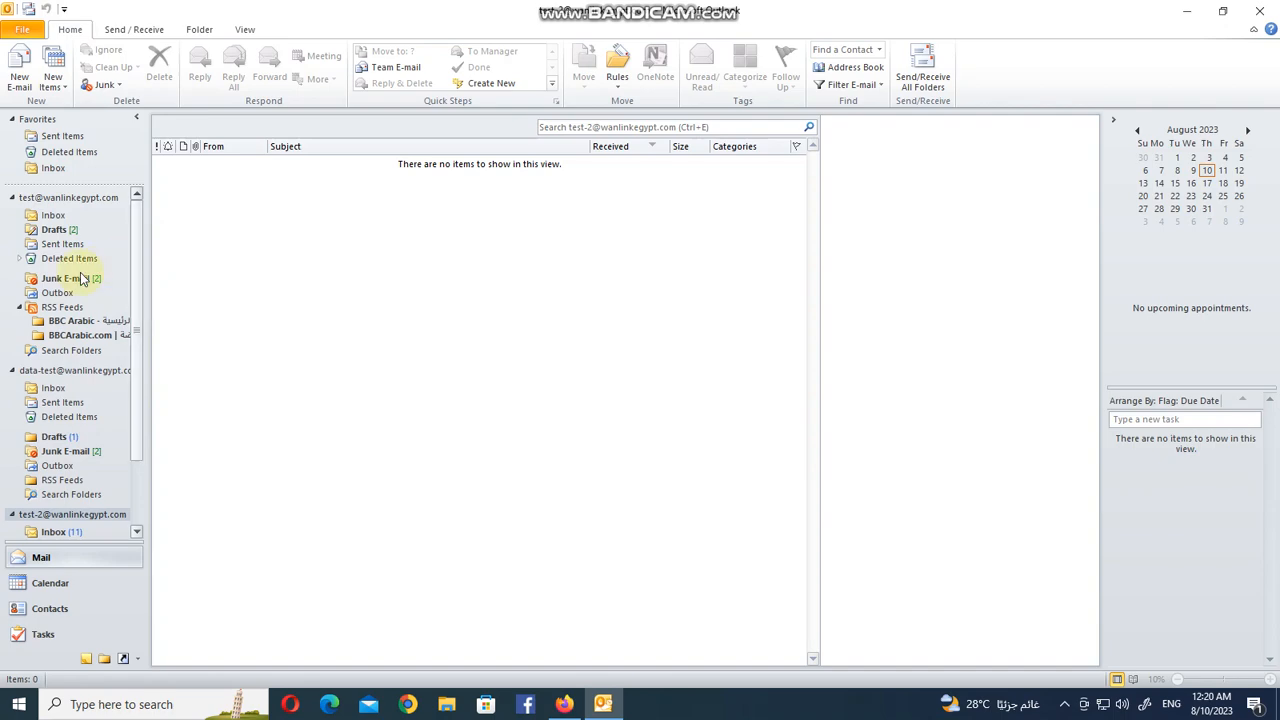
pyautogui.click(82, 321)
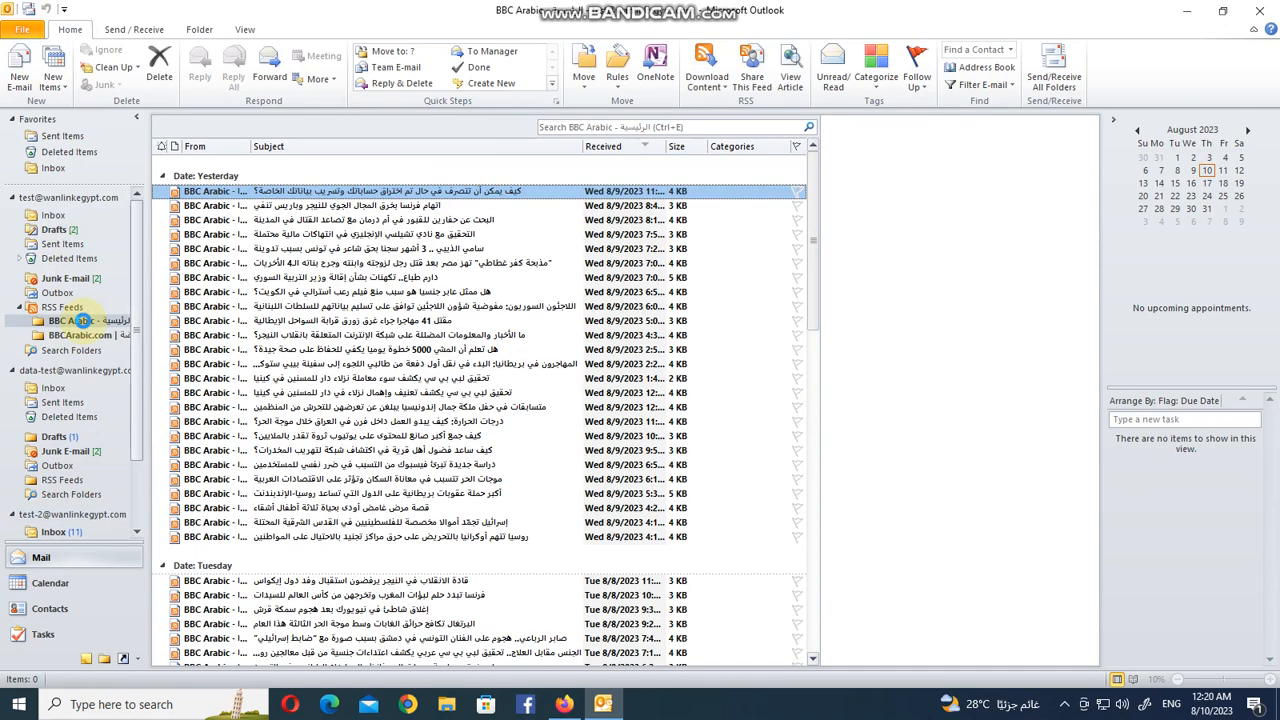
pyautogui.click(90, 337)
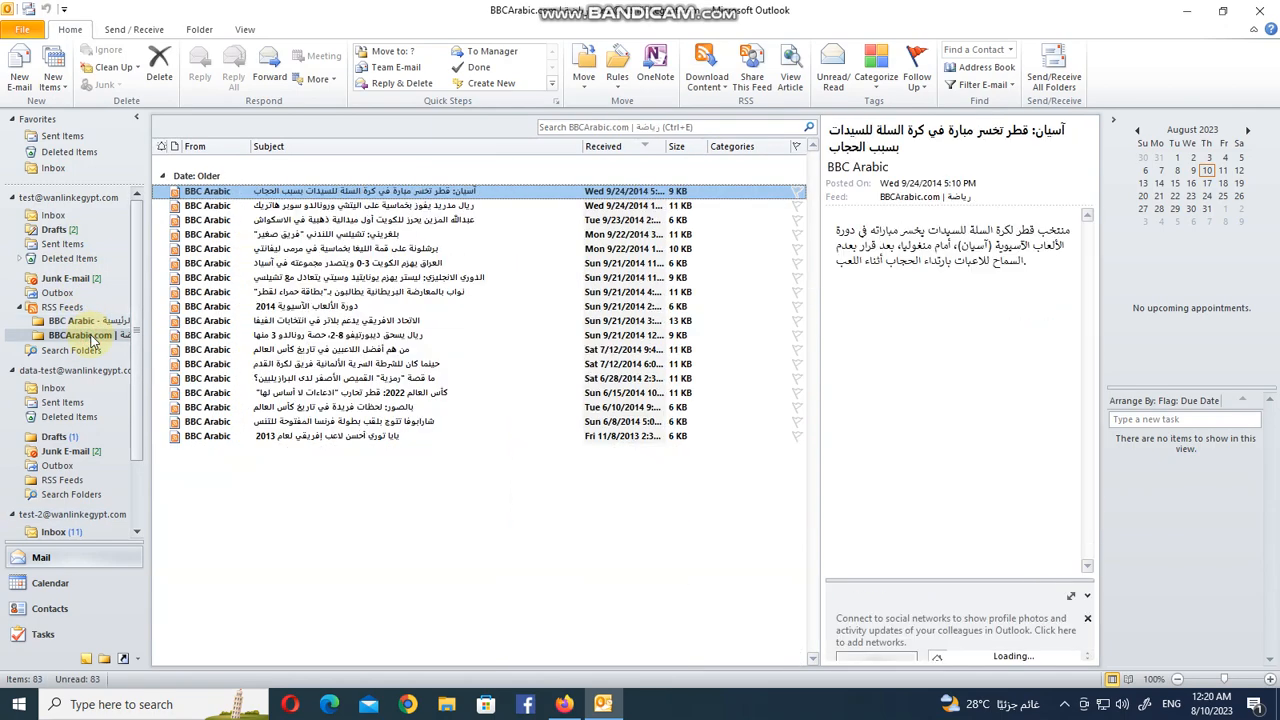
pyautogui.click(97, 324)
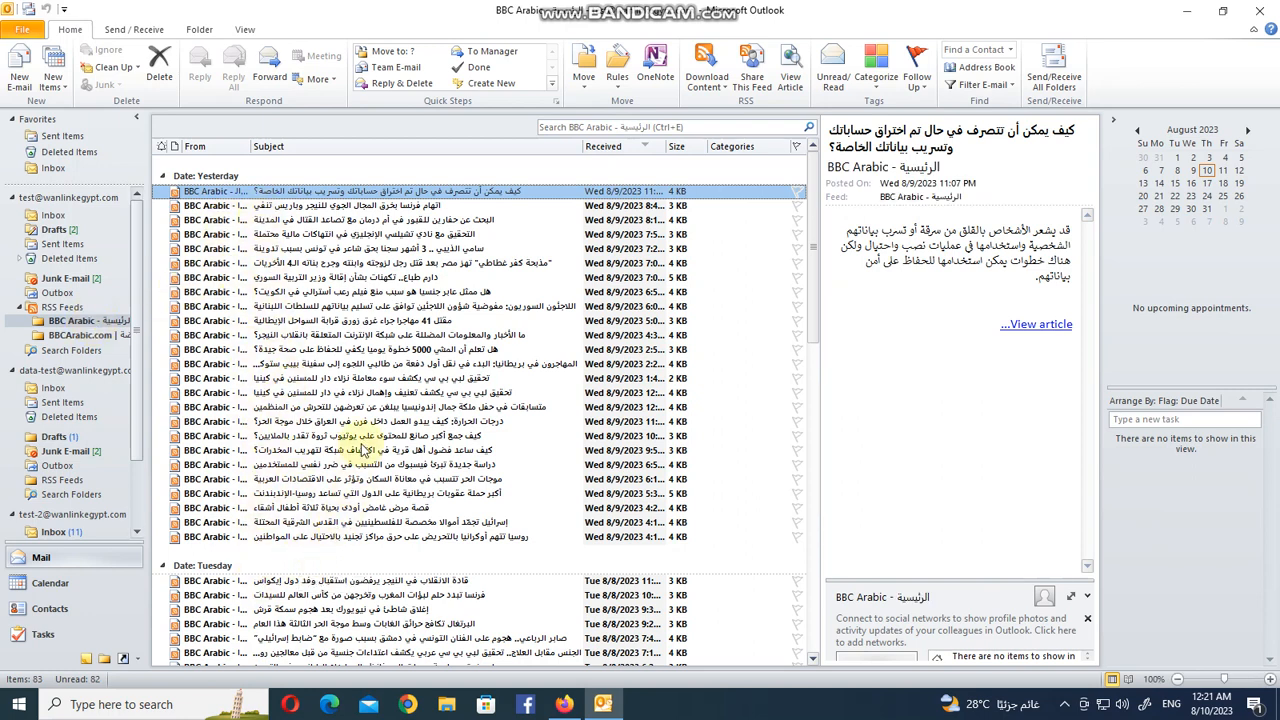
pyautogui.click(428, 205)
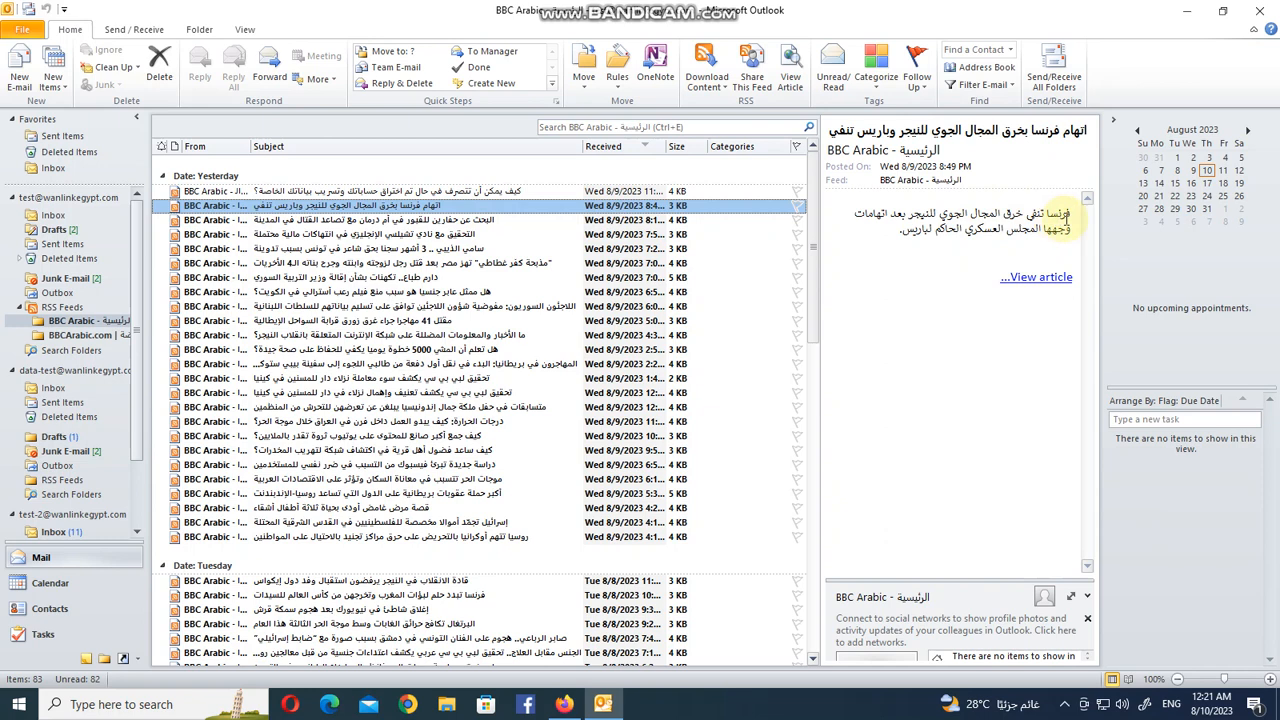
pyautogui.click(452, 582)
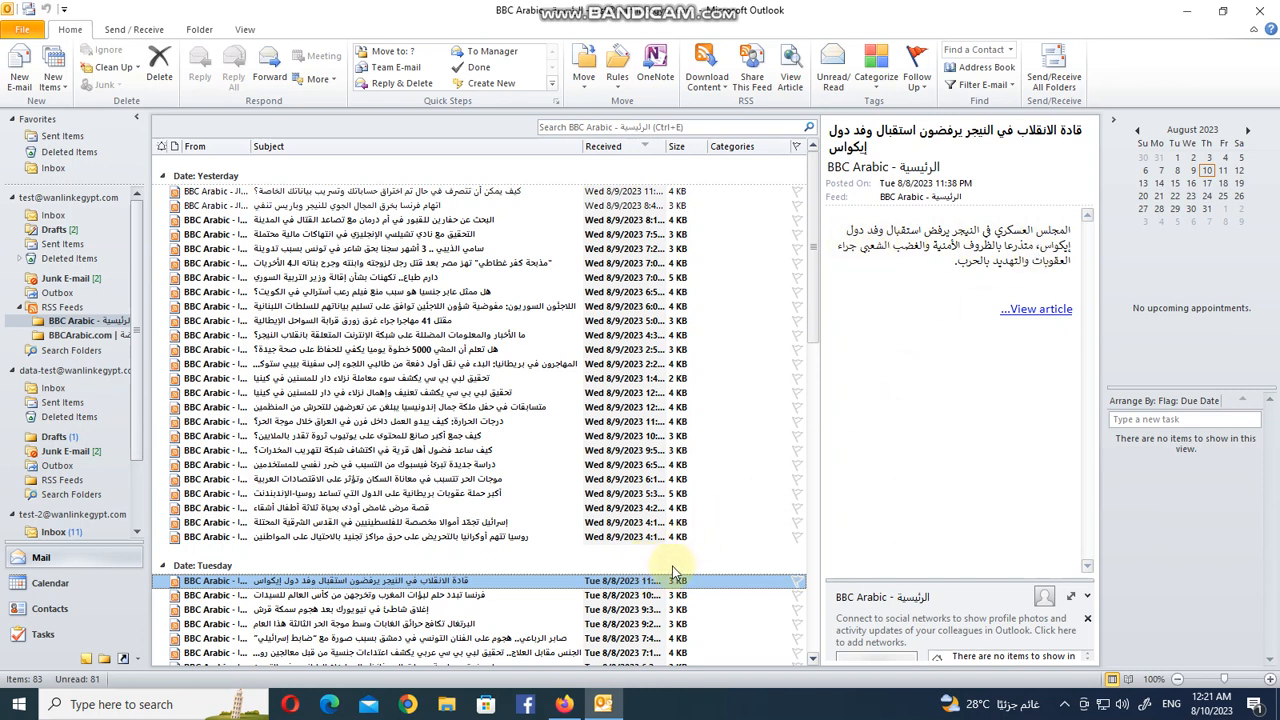
pyautogui.scroll(-15, 806, 606)
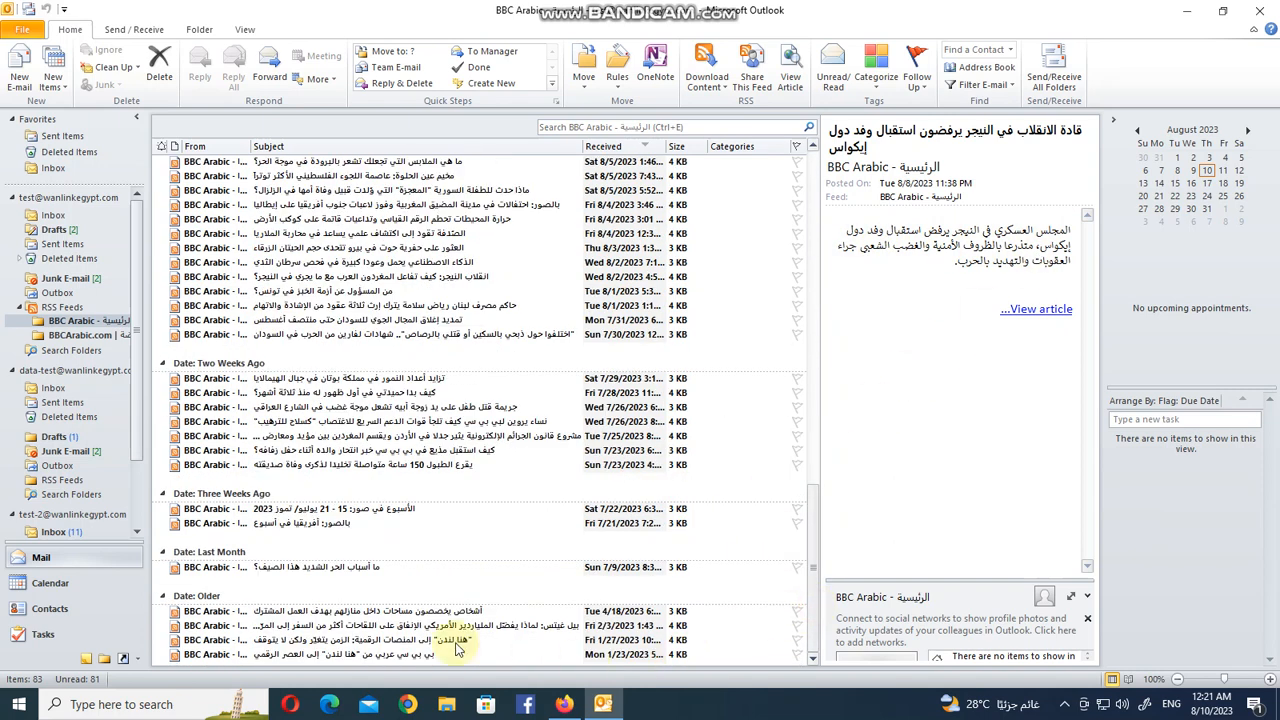
pyautogui.click(452, 640)
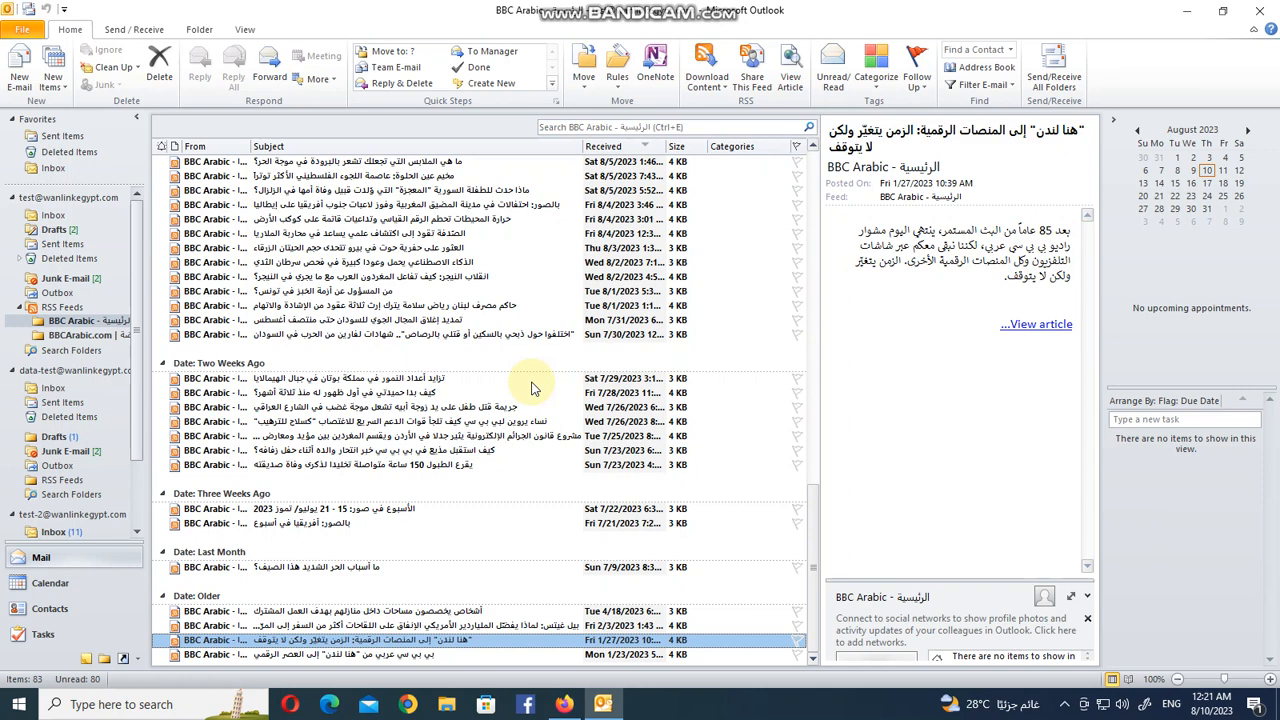
# Switch to Firefox, open a new tab and go to google.com.
pyautogui.click(564, 704)
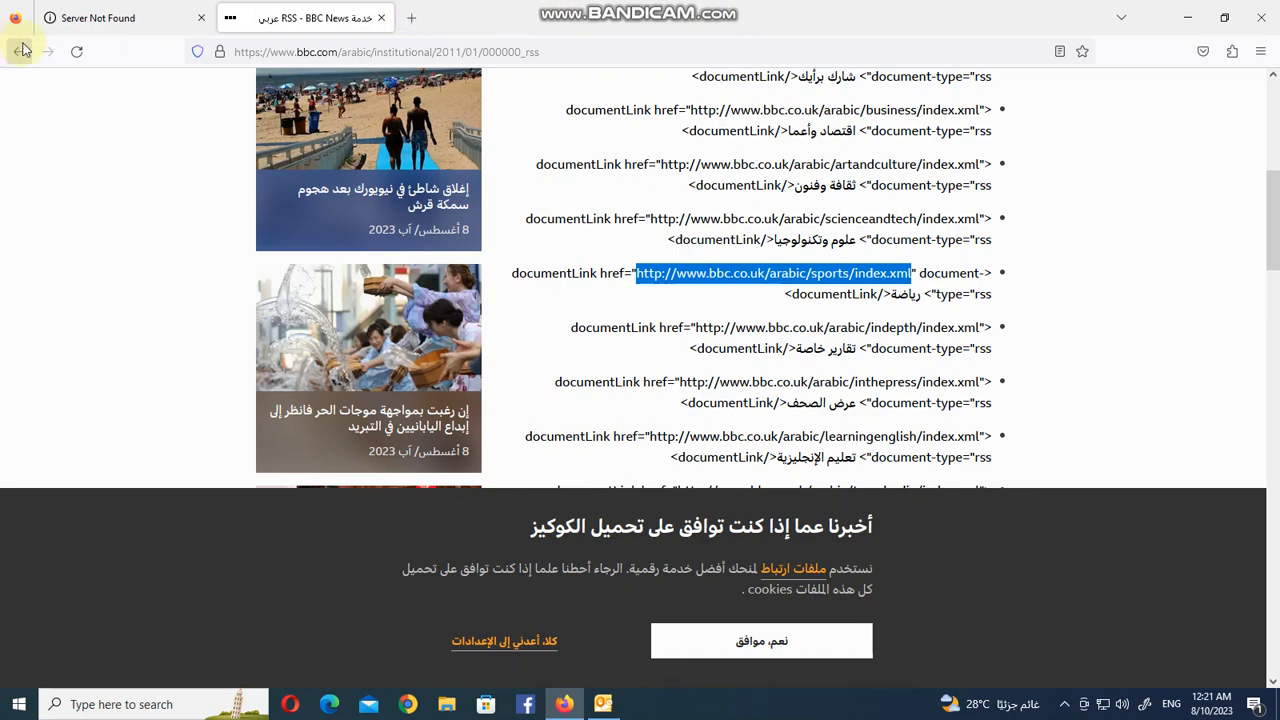
pyautogui.click(405, 19)
pyautogui.click(399, 46)
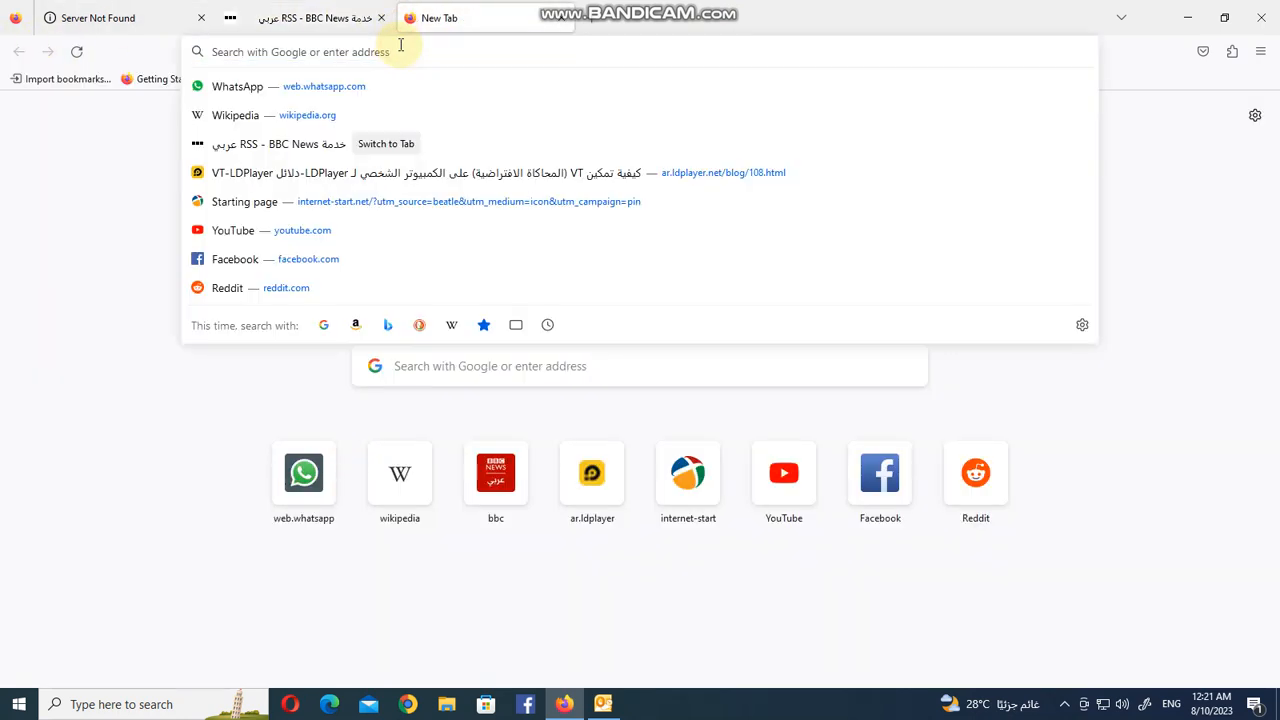
pyautogui.write('google.com/')
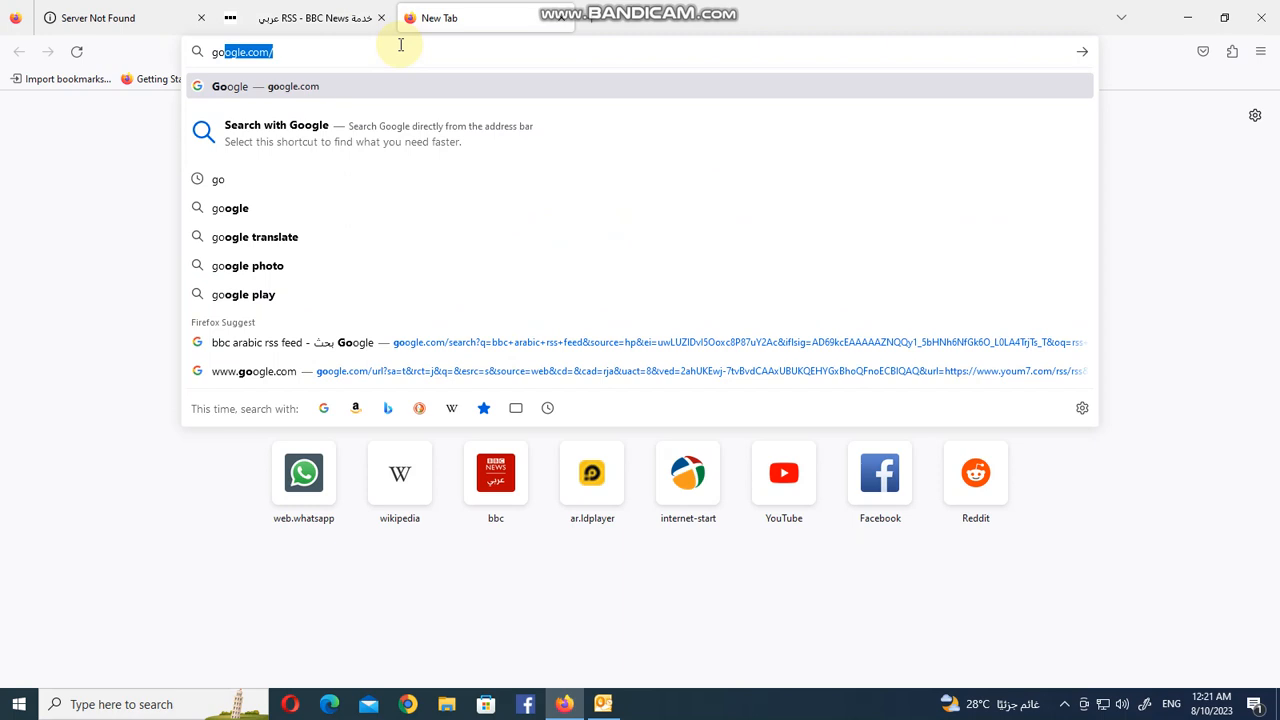
pyautogui.press('Right')
pyautogui.press('Return')
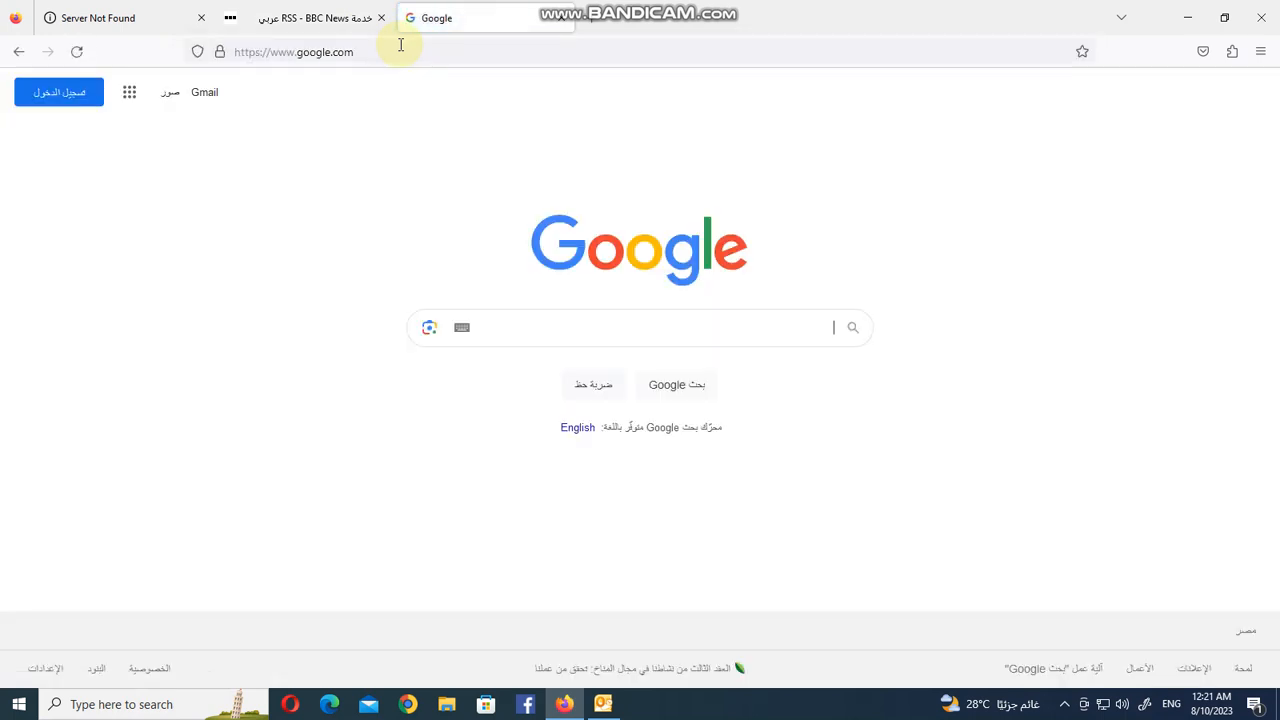
# Search Google for youm7 rss feed url.
pyautogui.write('rs')
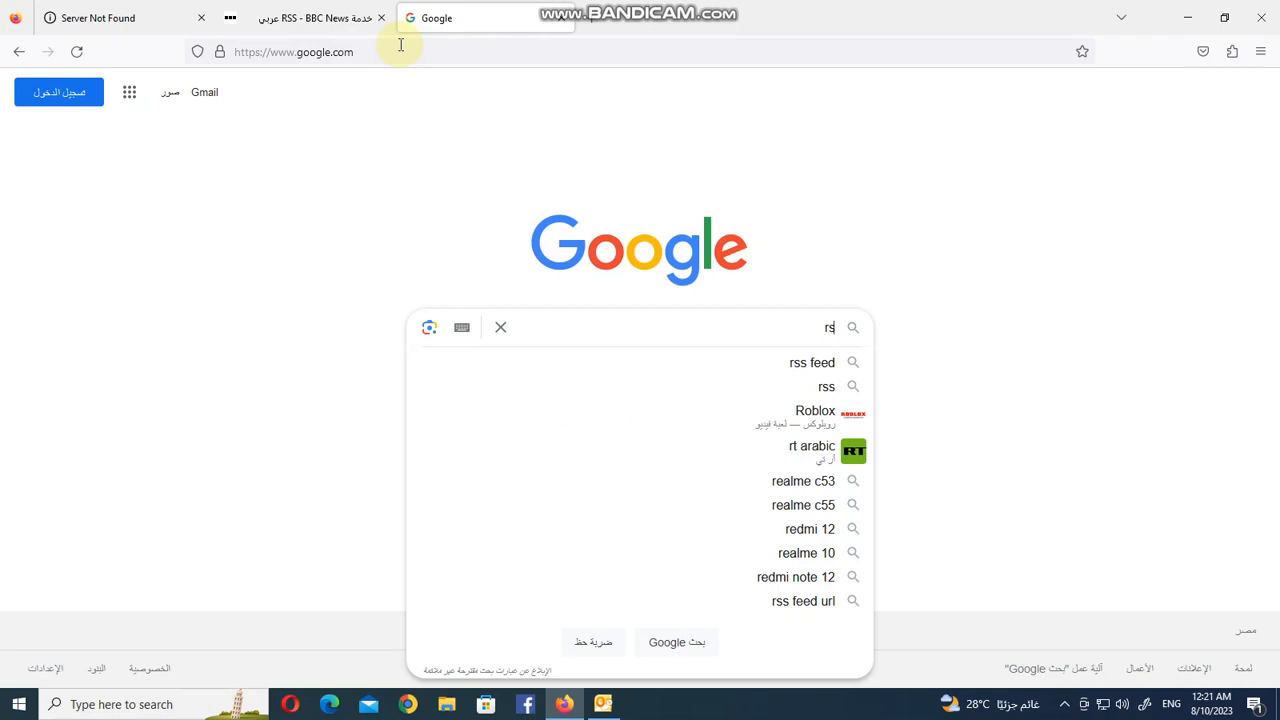
pyautogui.write('s')
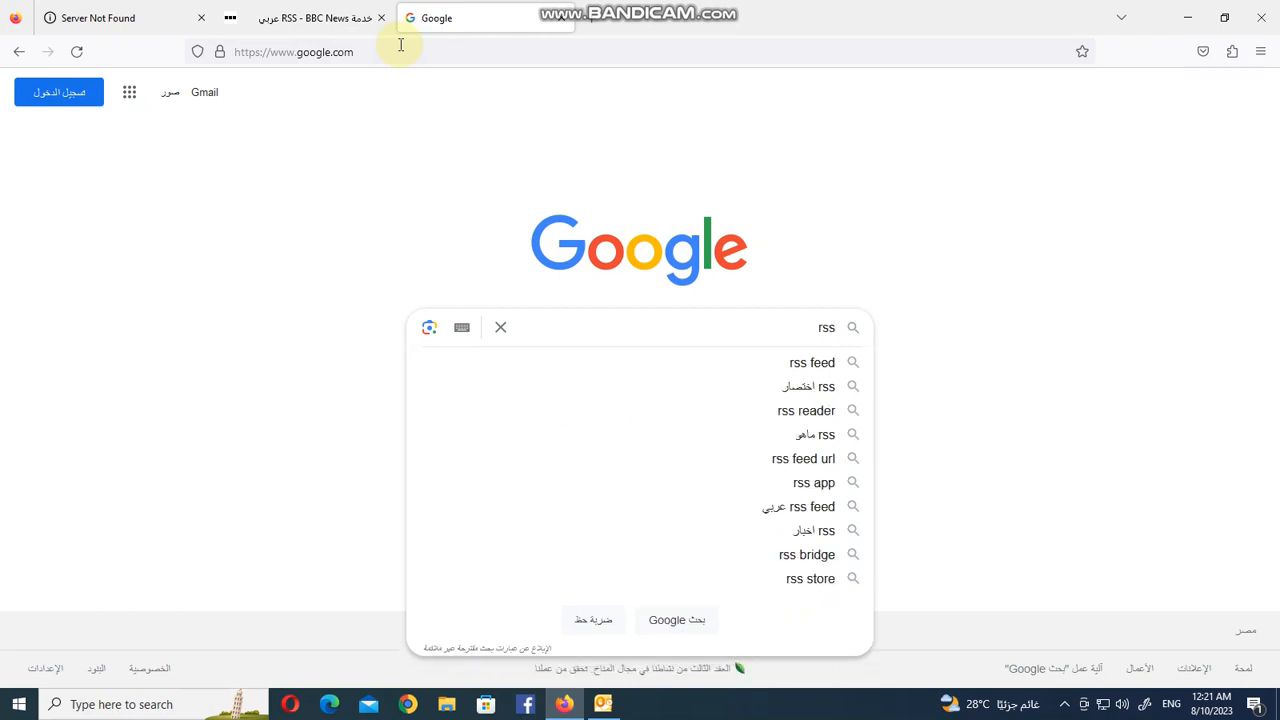
pyautogui.write(' y')
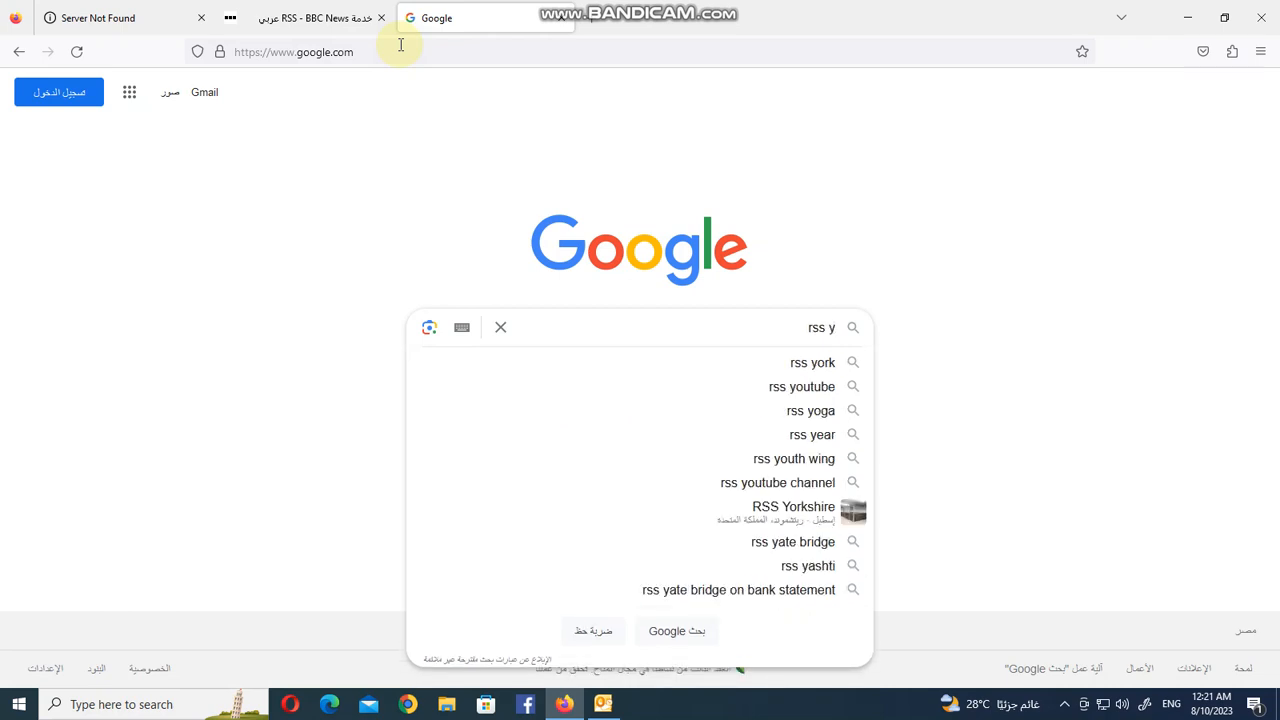
pyautogui.press('BackSpace')
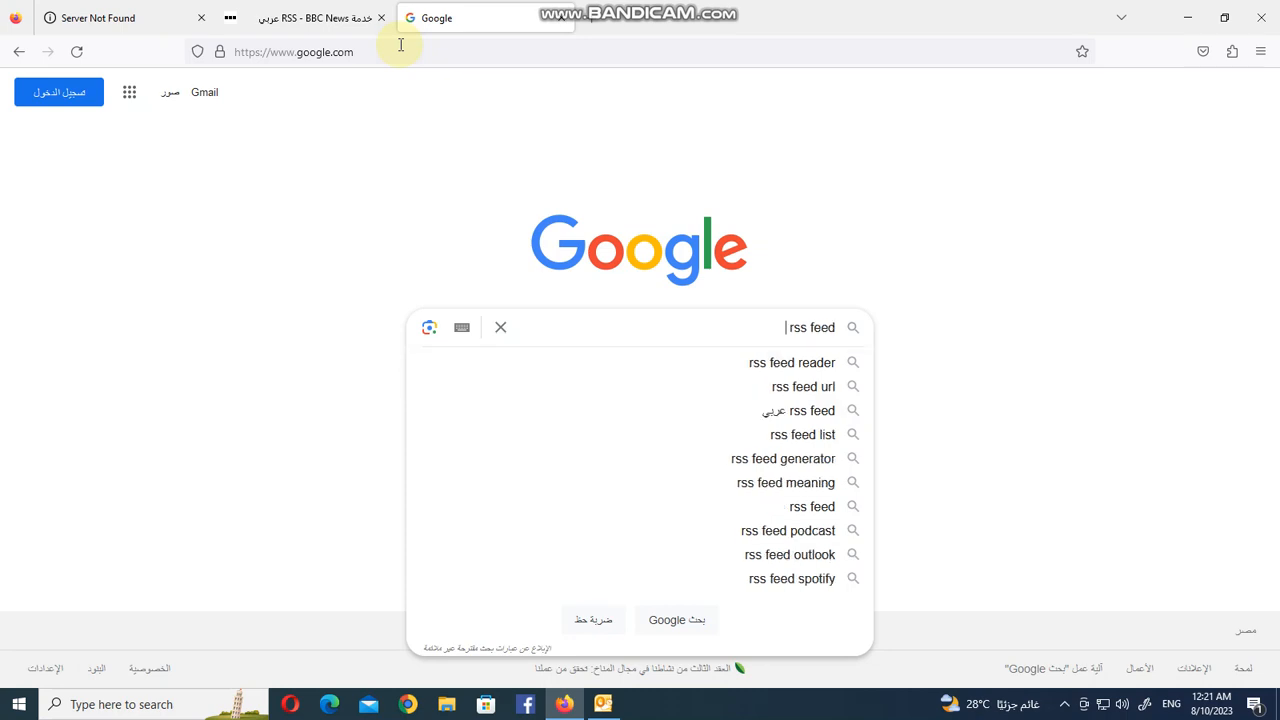
pyautogui.write('youm7')
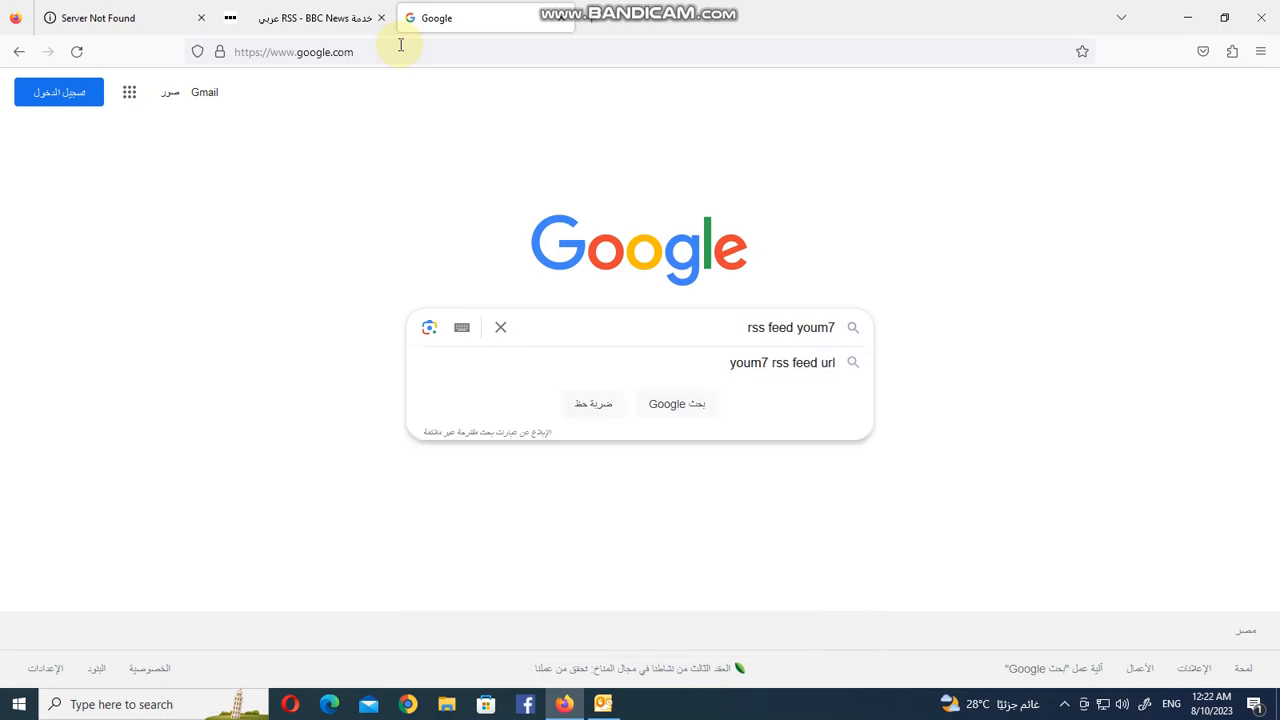
pyautogui.press('Down')
pyautogui.press('Return')
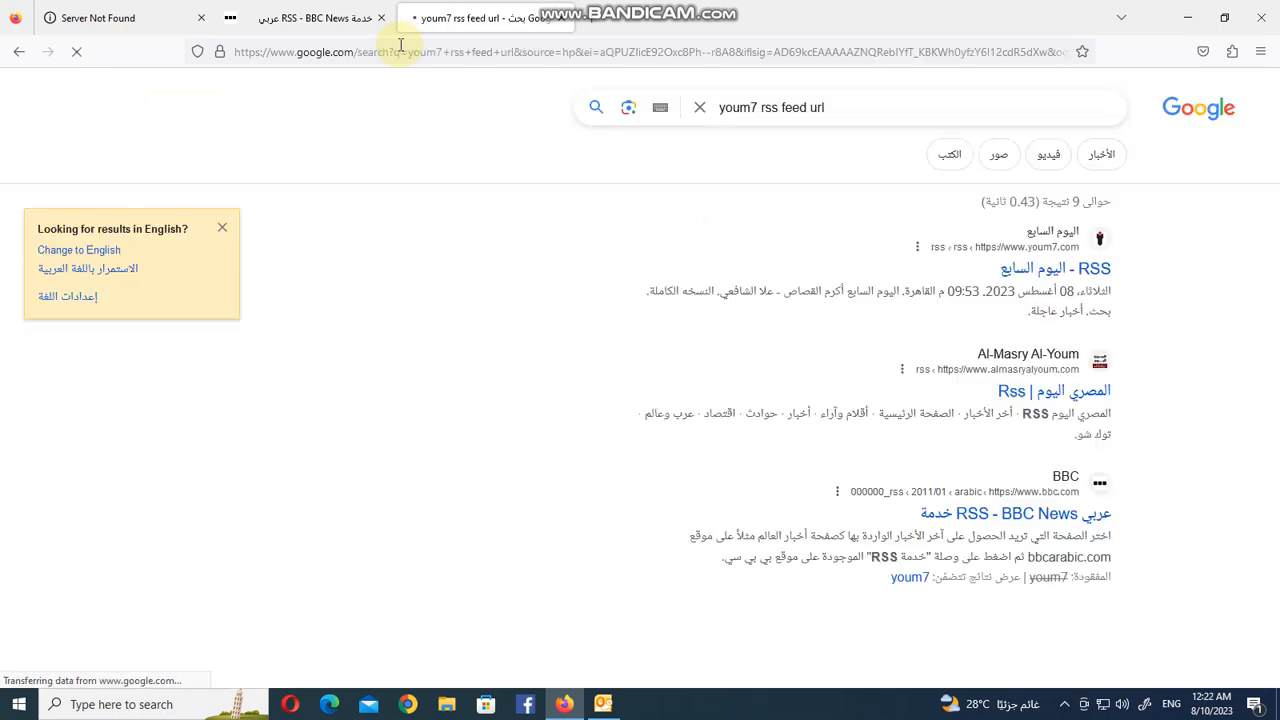
# Open the Youm7 RSS result and copy the link of the سياسة (politics) feed.
pyautogui.click(1038, 265)
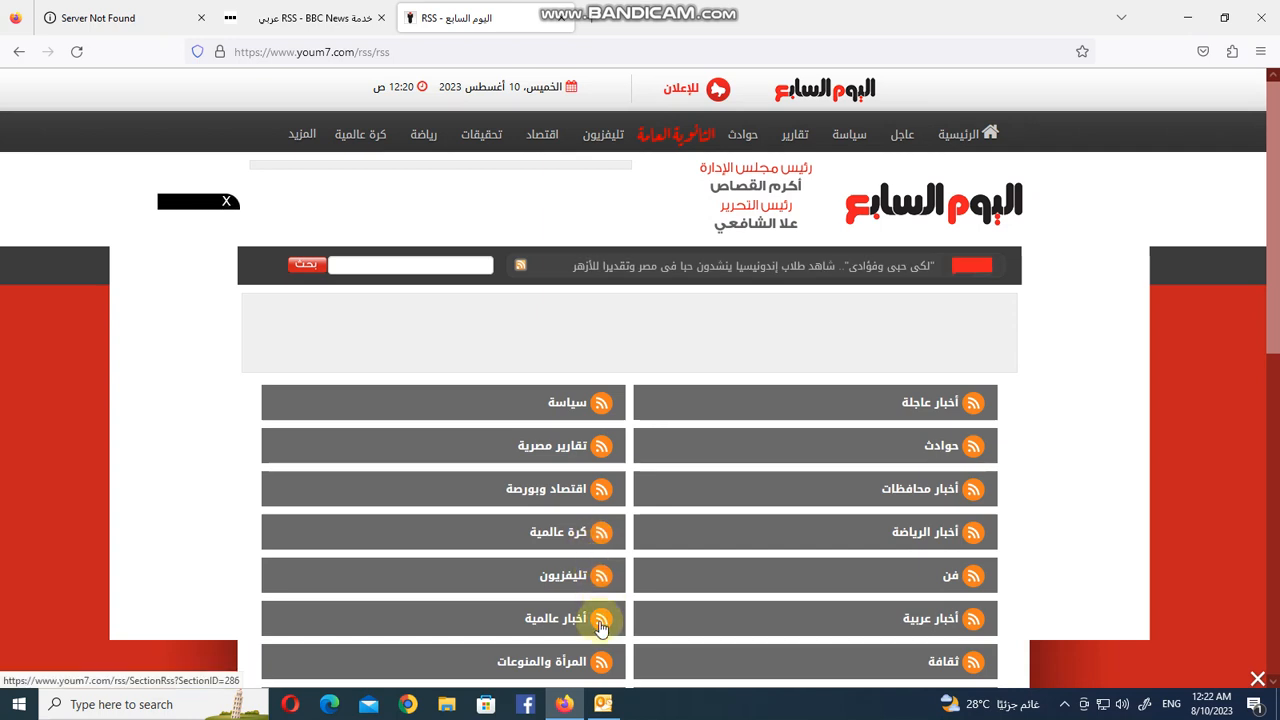
pyautogui.rightClick(597, 408)
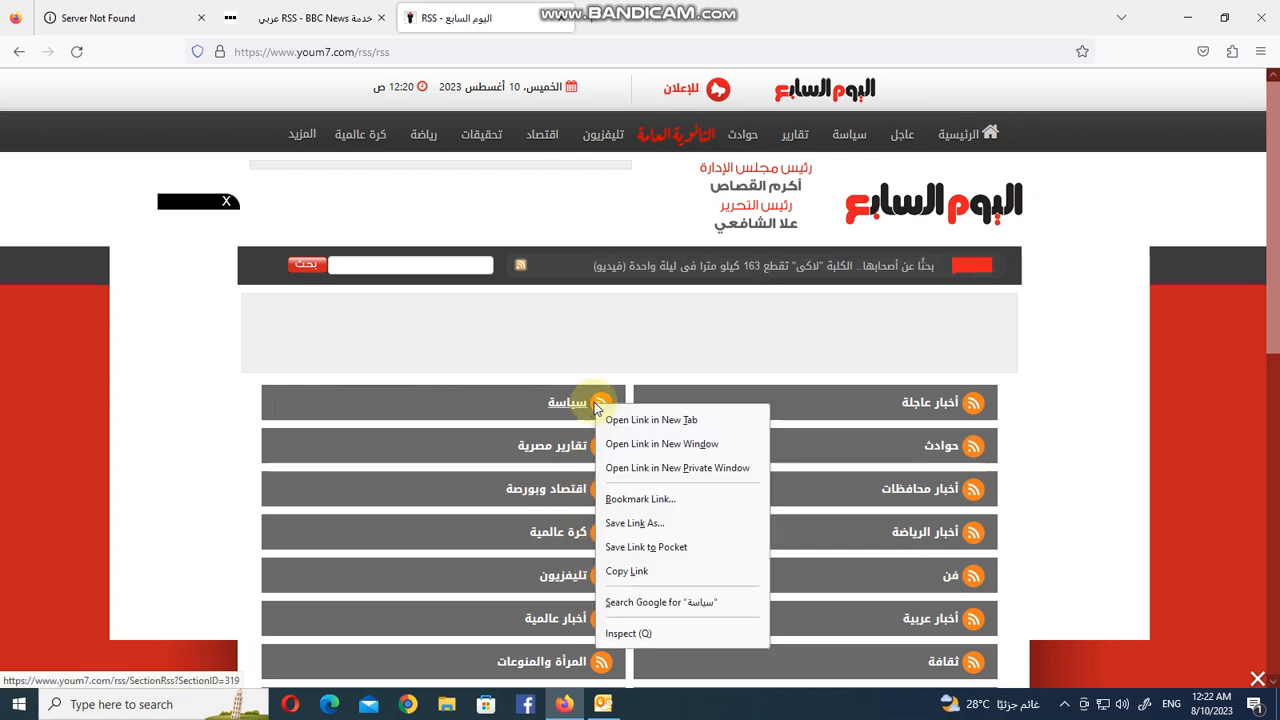
pyautogui.click(630, 572)
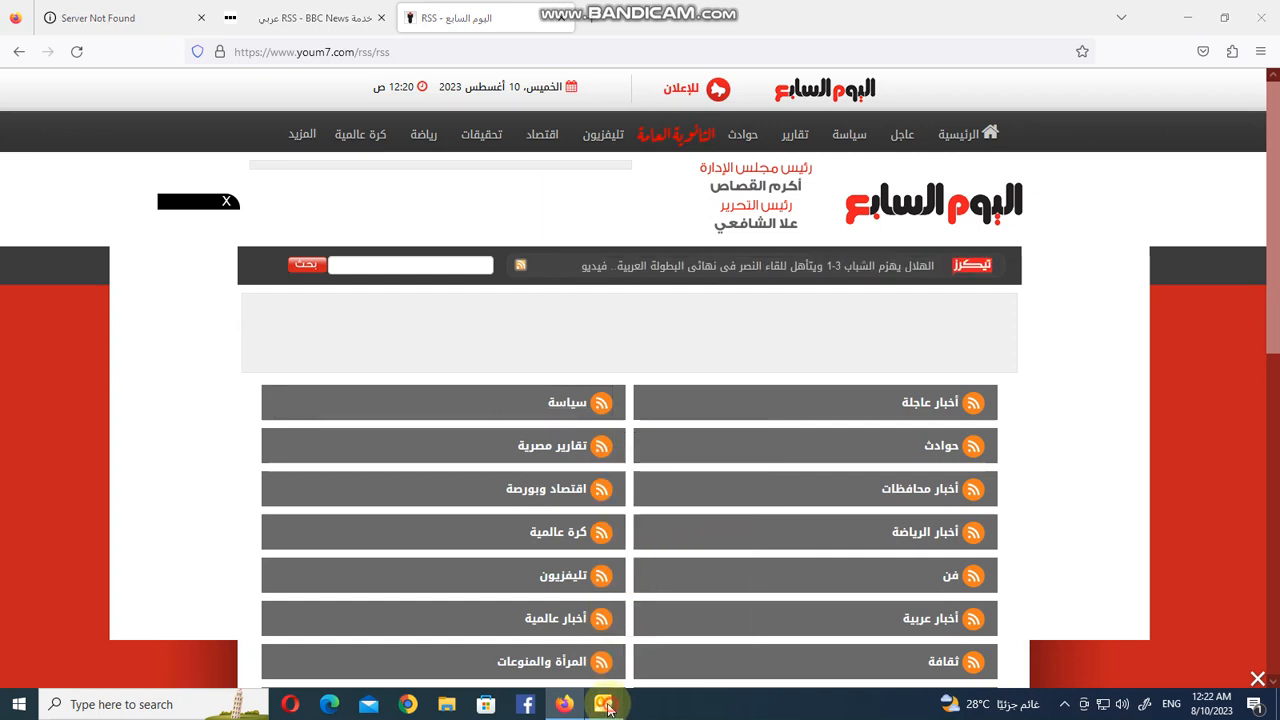
# Switch to Outlook and add a new RSS feed in Account Settings using the pasted Youm7 politics feed URL.
pyautogui.click(608, 706)
pyautogui.click(22, 29)
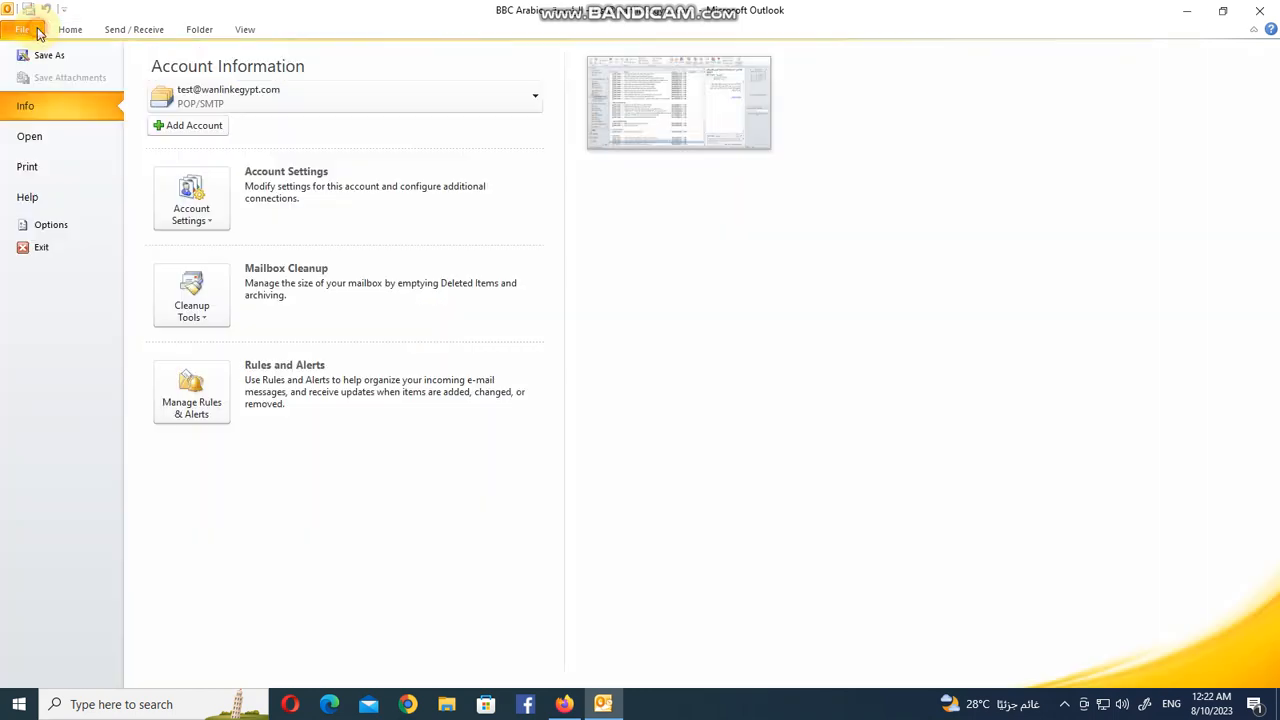
pyautogui.click(183, 210)
pyautogui.click(228, 252)
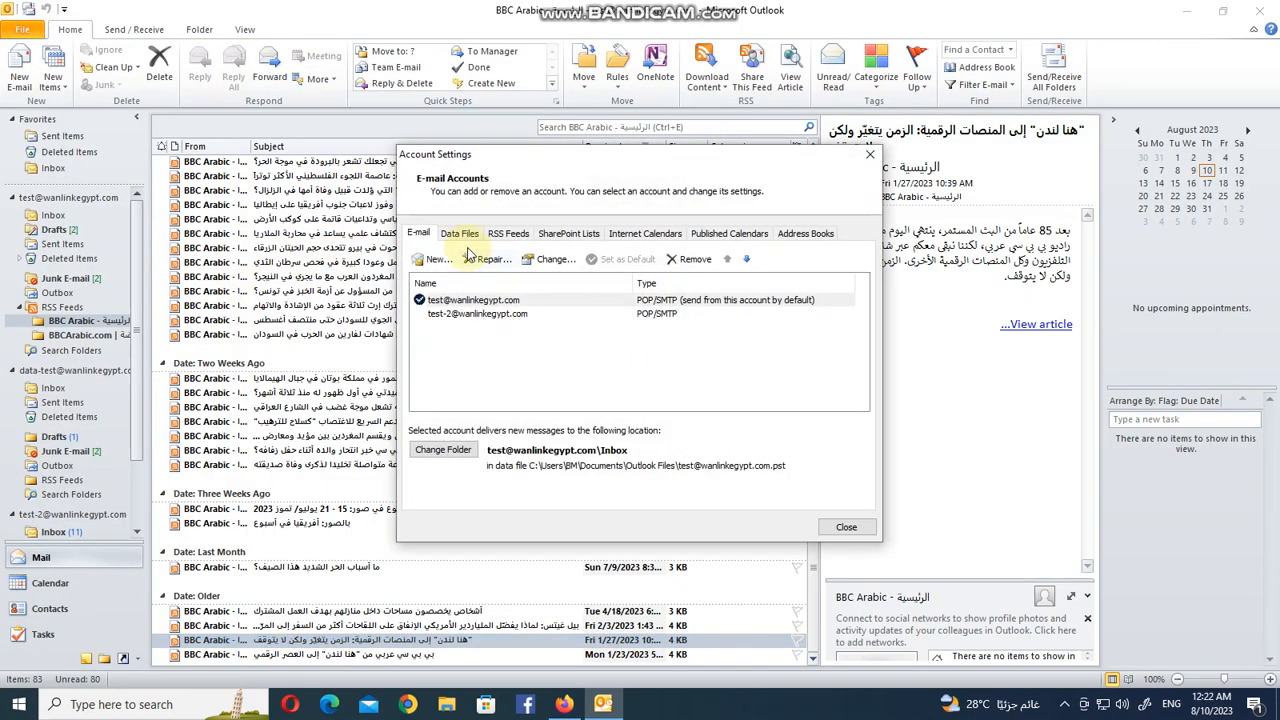
pyautogui.click(509, 234)
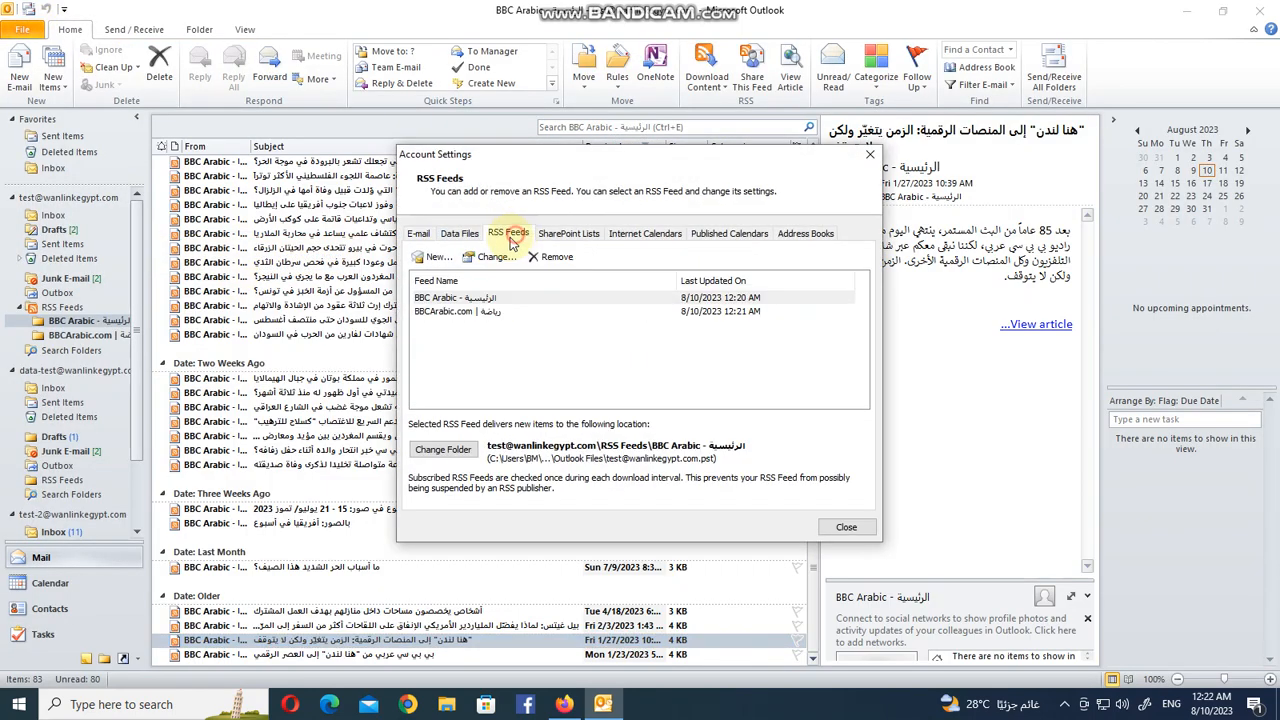
pyautogui.click(430, 258)
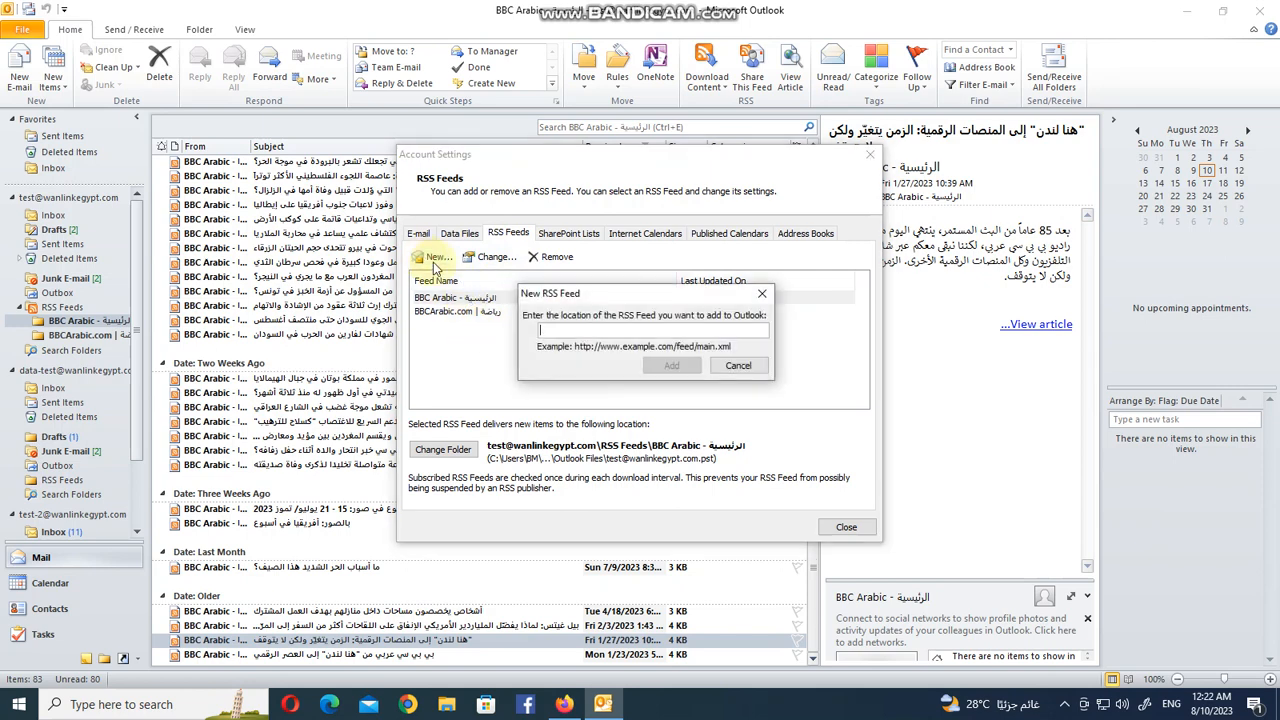
pyautogui.hotkey('ctrl', 'v')
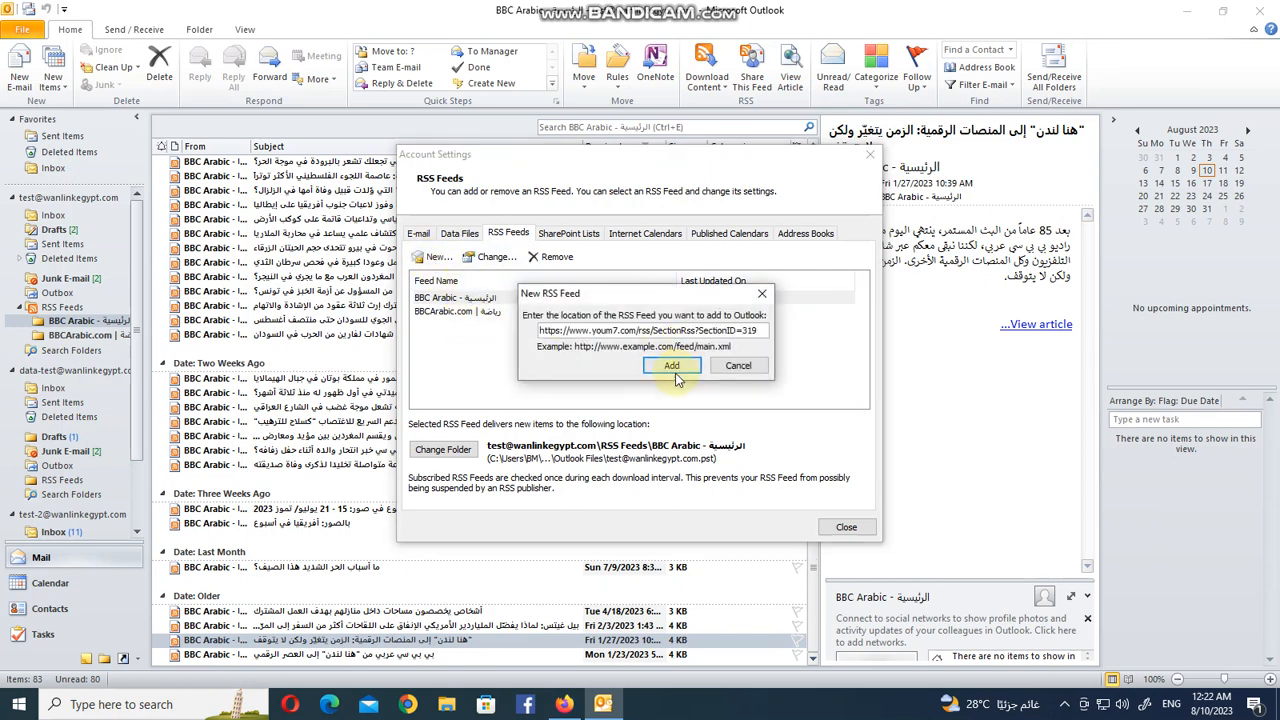
pyautogui.click(671, 366)
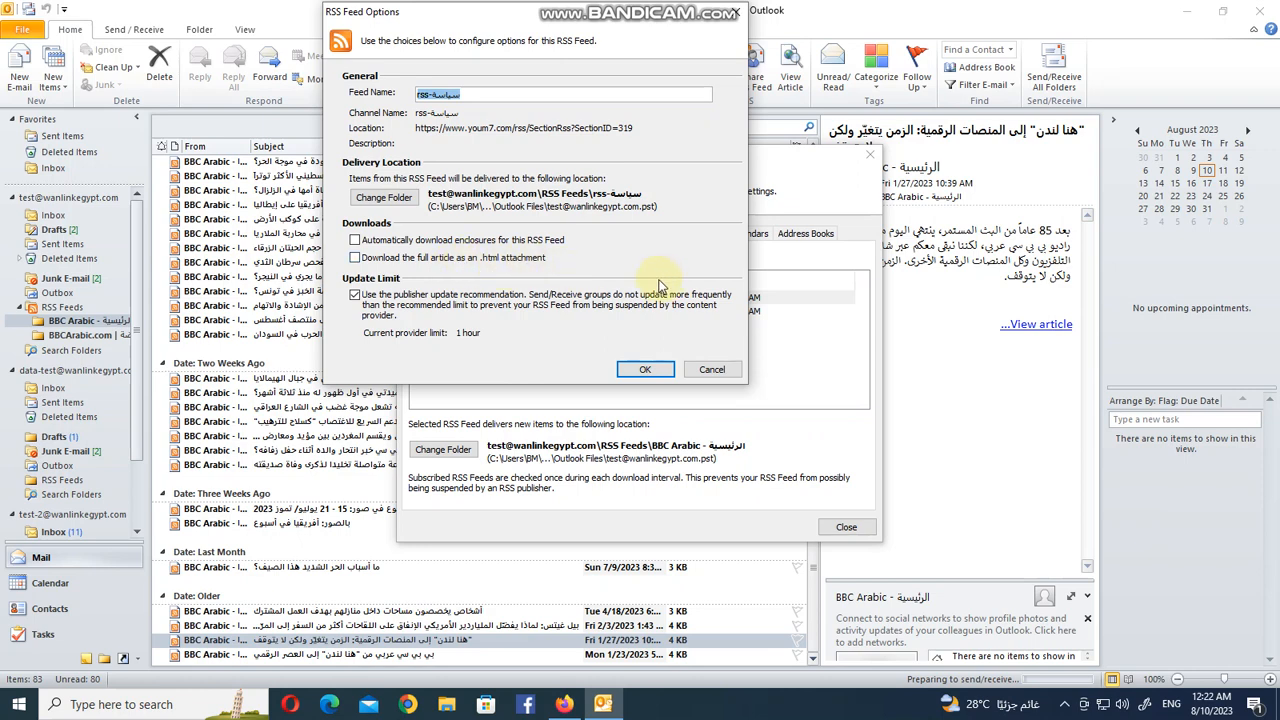
# Enable downloading the full article as an .html attachment for the feed, confirm, and close Account Settings.
pyautogui.click(440, 258)
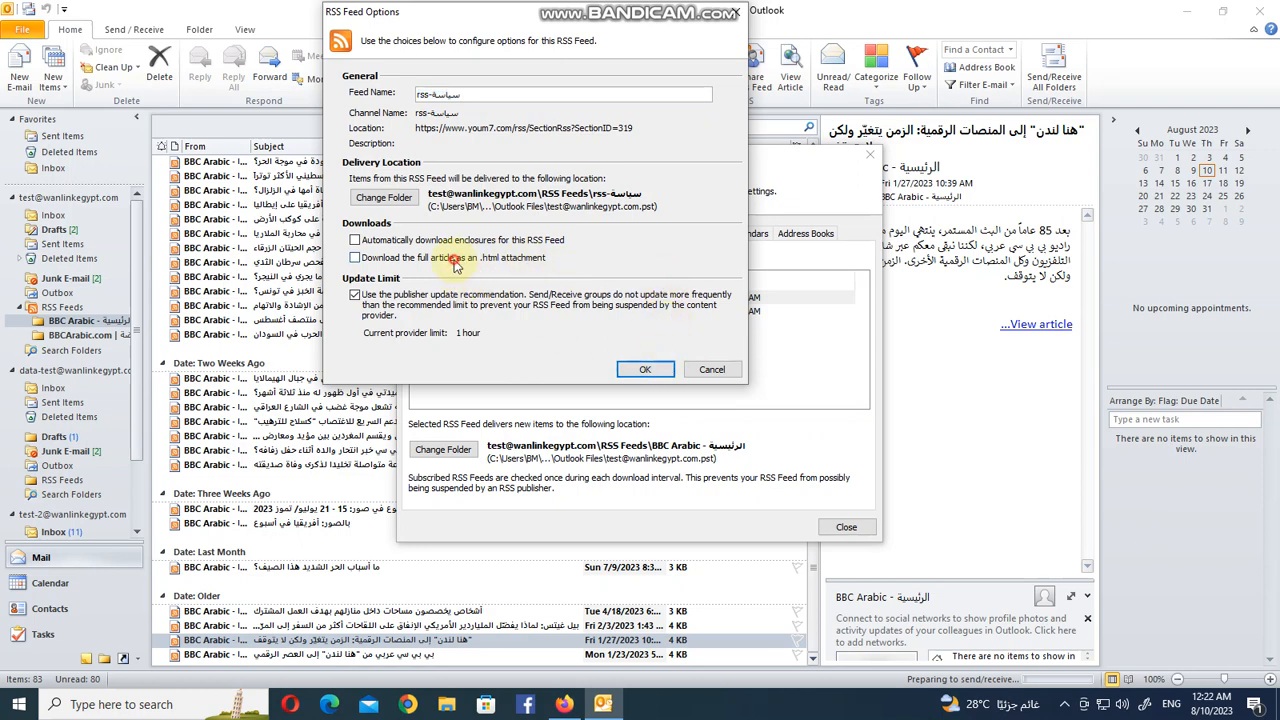
pyautogui.click(644, 372)
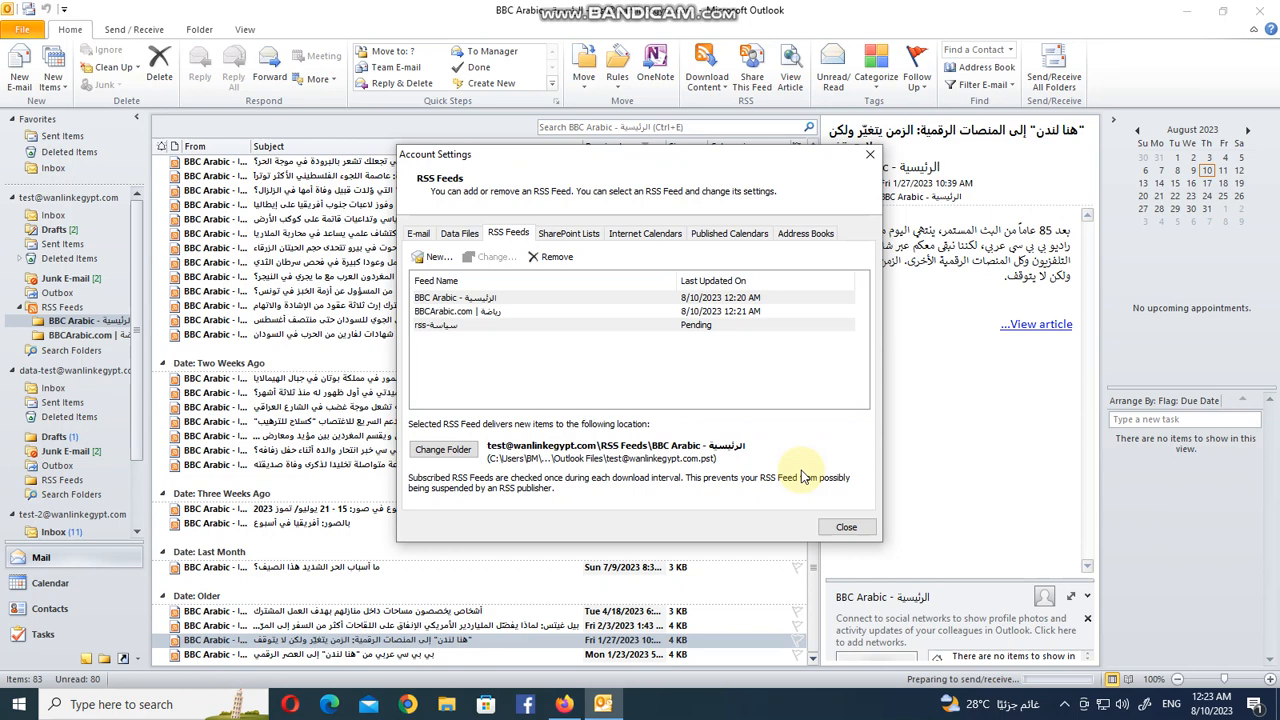
pyautogui.click(846, 527)
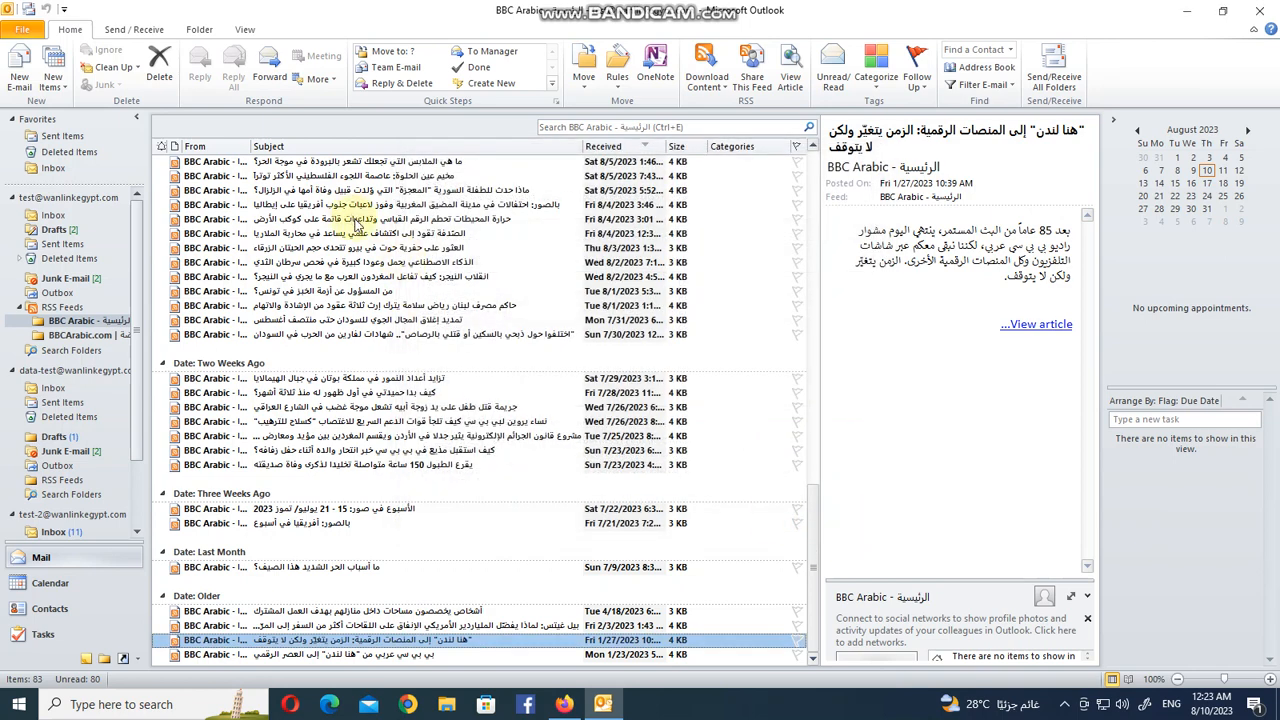
# Open the new سياسة feed folder and follow the first article's links in the browser.
pyautogui.click(68, 351)
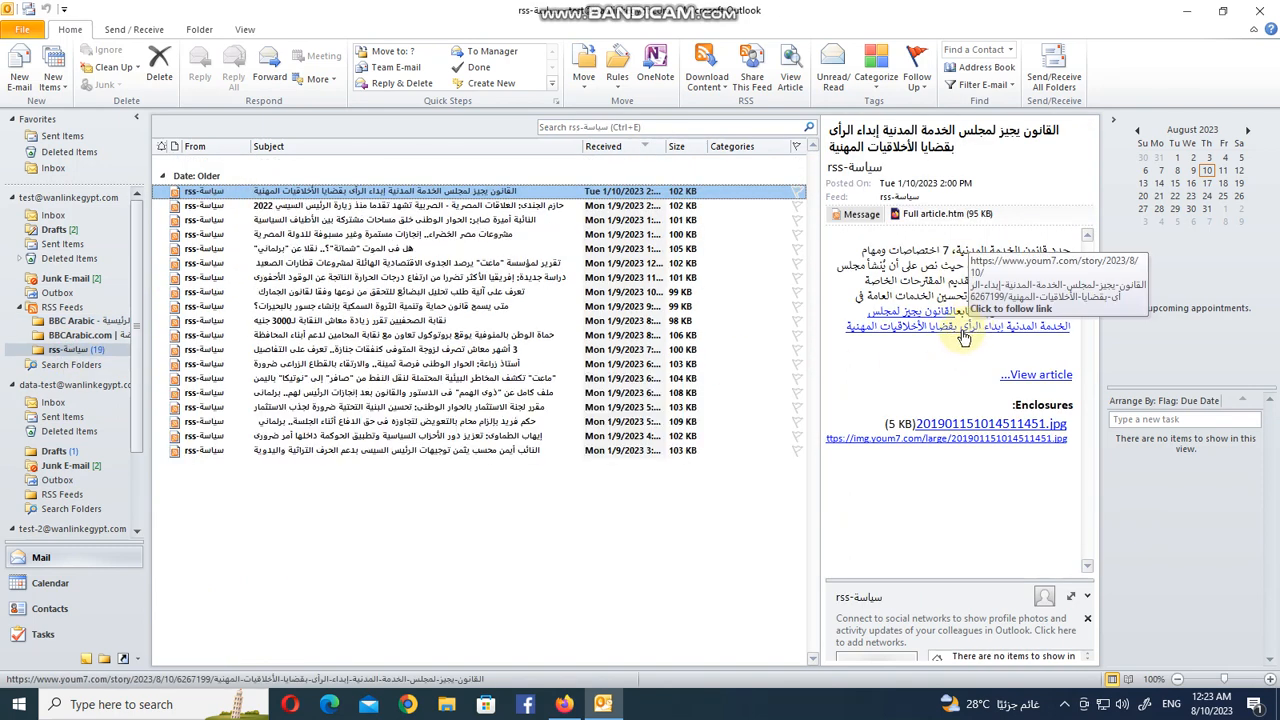
pyautogui.click(958, 438)
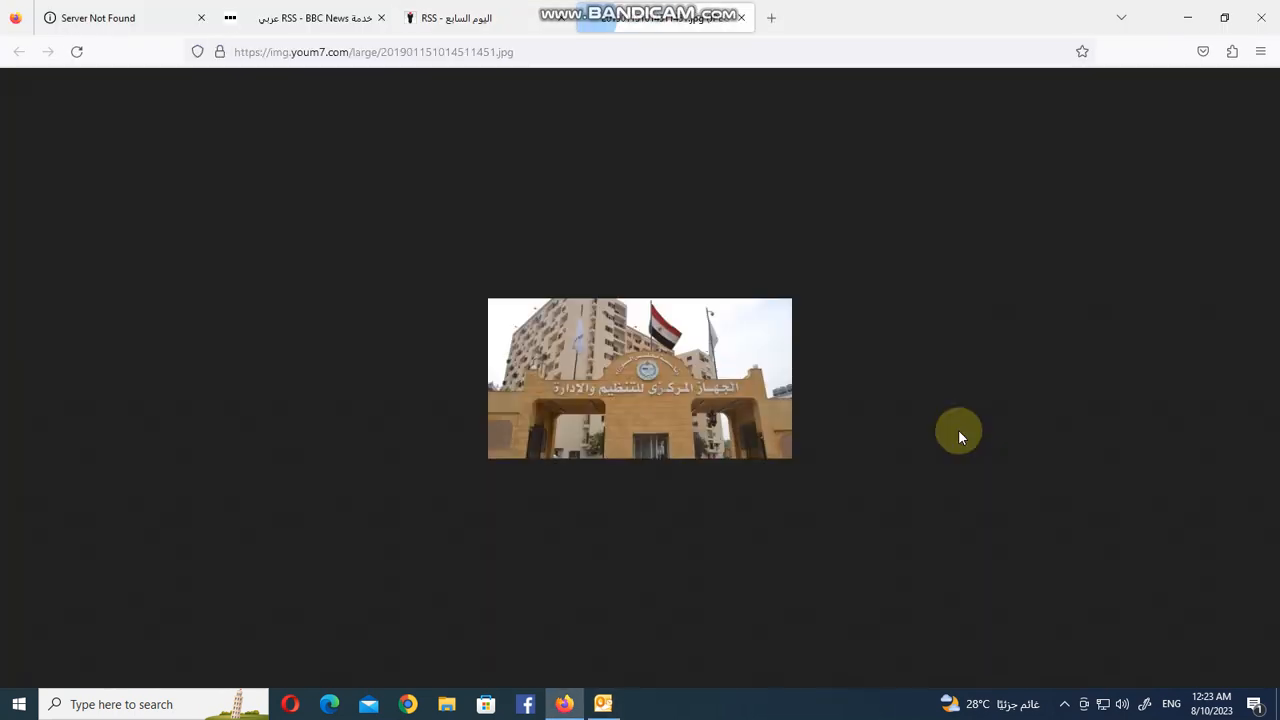
pyautogui.click(622, 709)
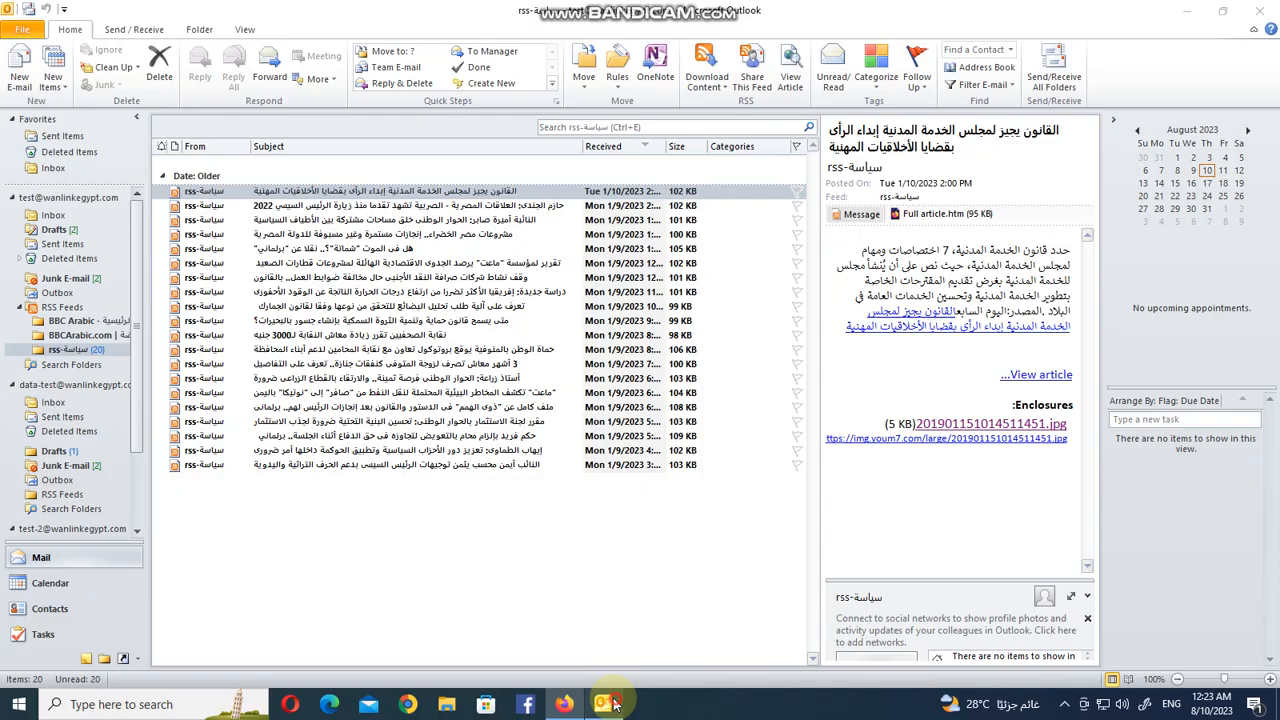
pyautogui.click(910, 338)
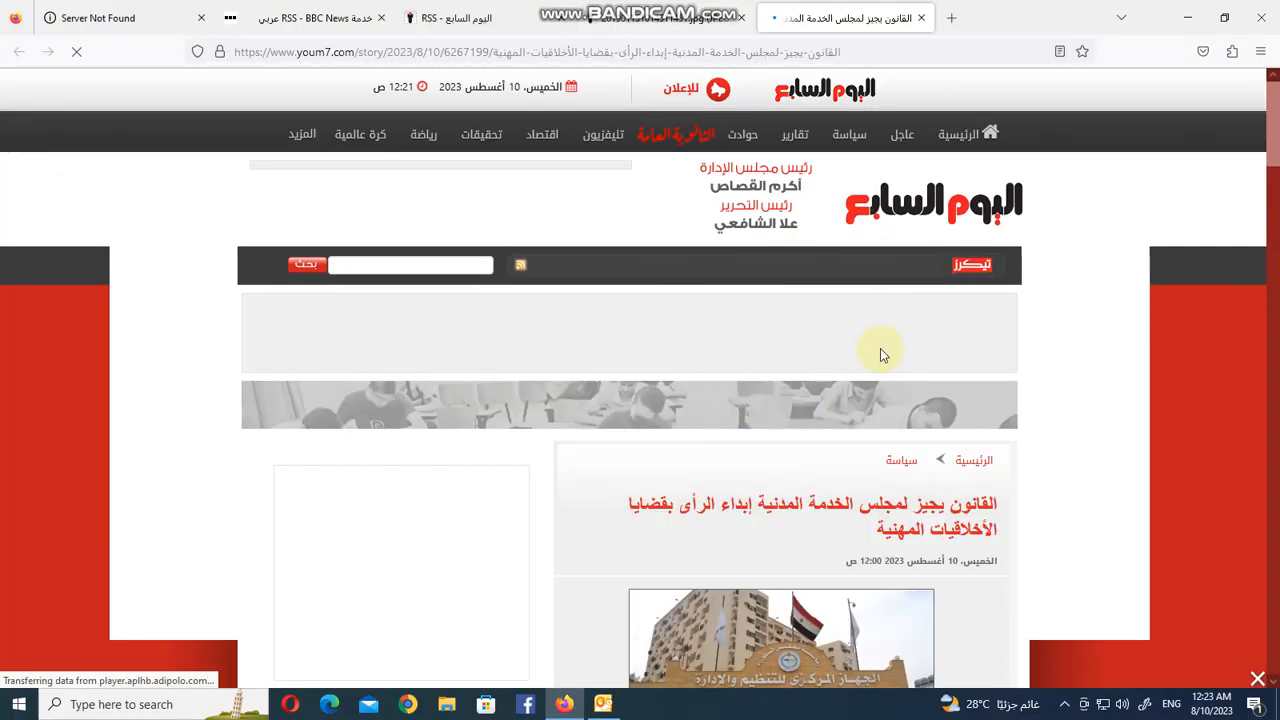
# Return to Outlook, open another سياسة feed article in its own window, close it and minimize Outlook.
pyautogui.click(638, 19)
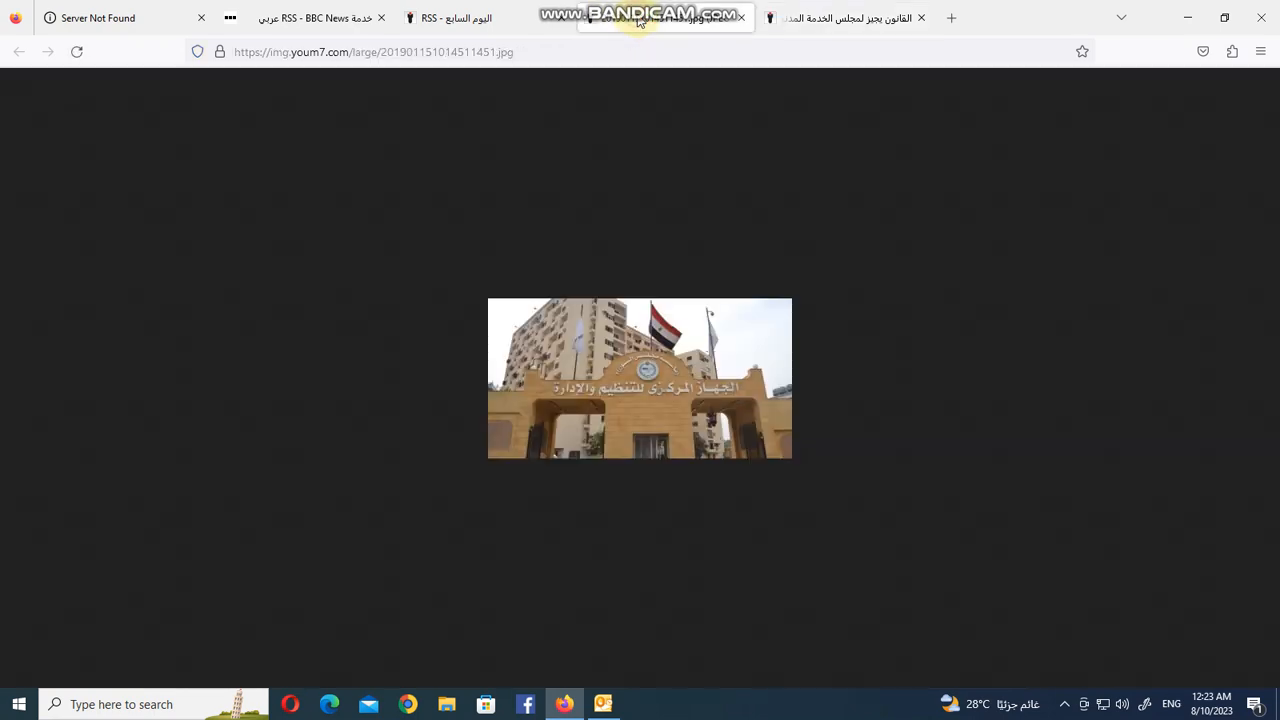
pyautogui.click(603, 703)
pyautogui.doubleClick(460, 407)
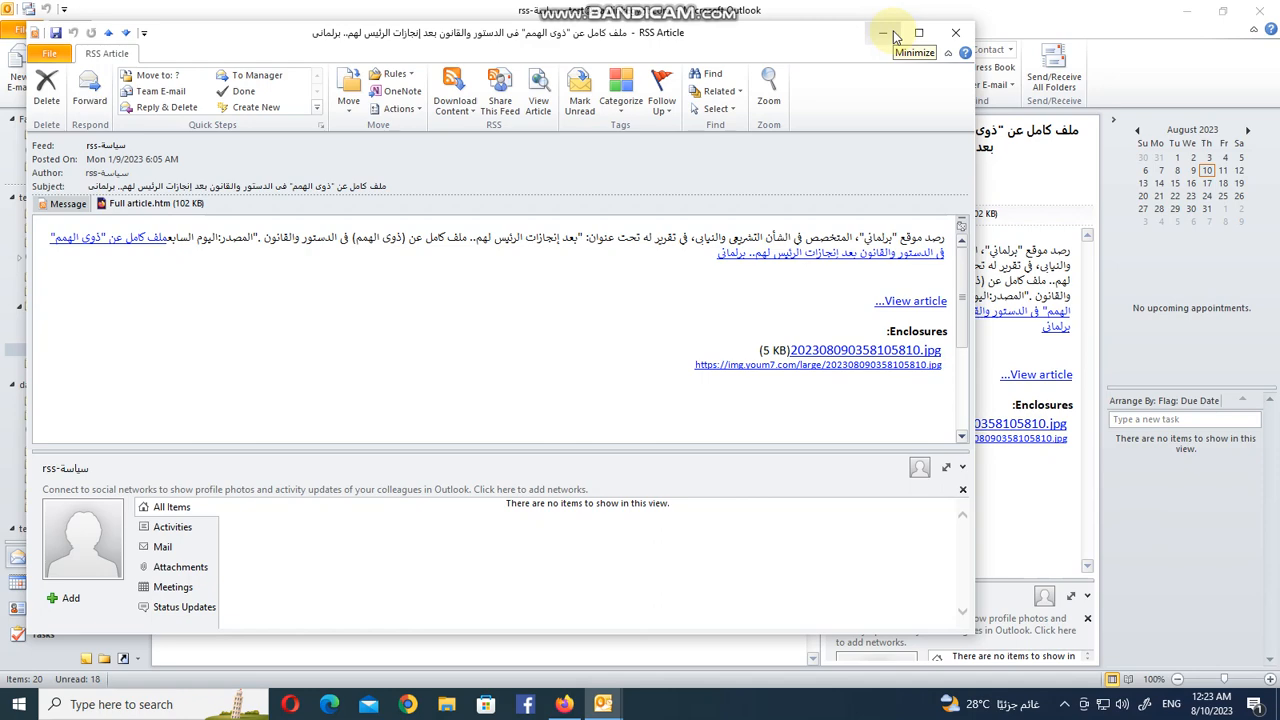
pyautogui.click(956, 32)
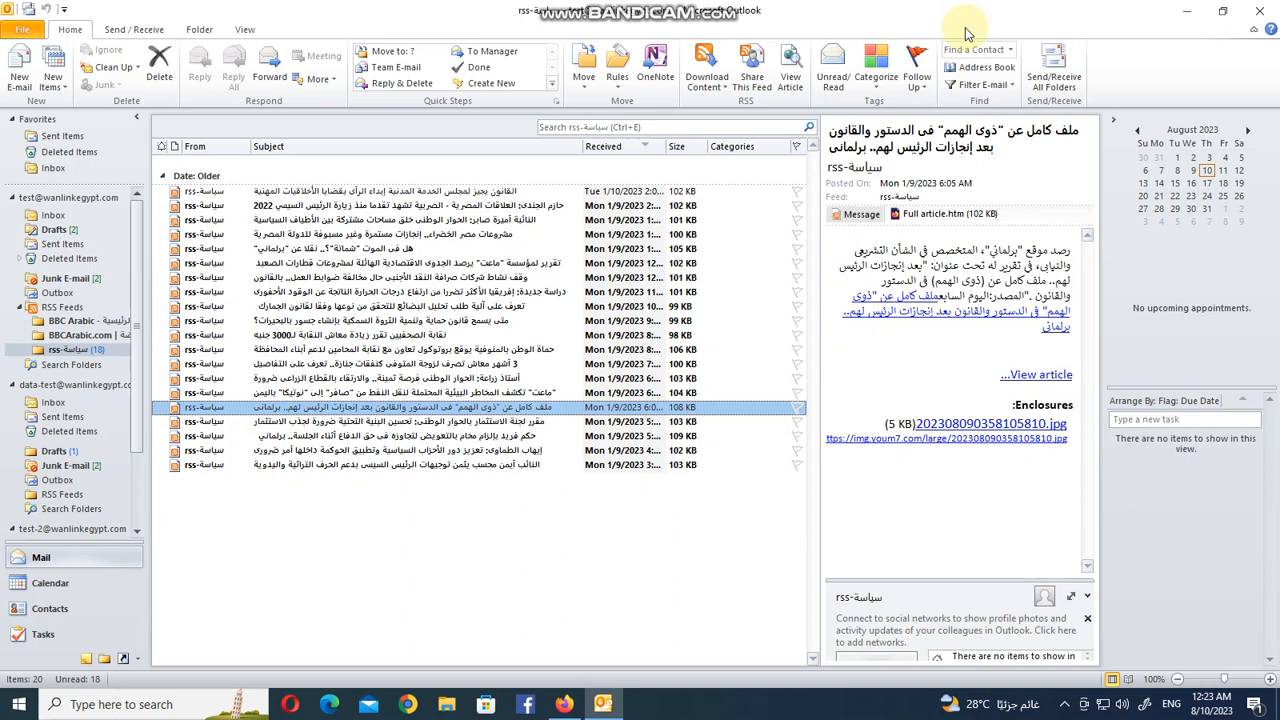
pyautogui.click(1188, 11)
pyautogui.moveTo(616, 6)
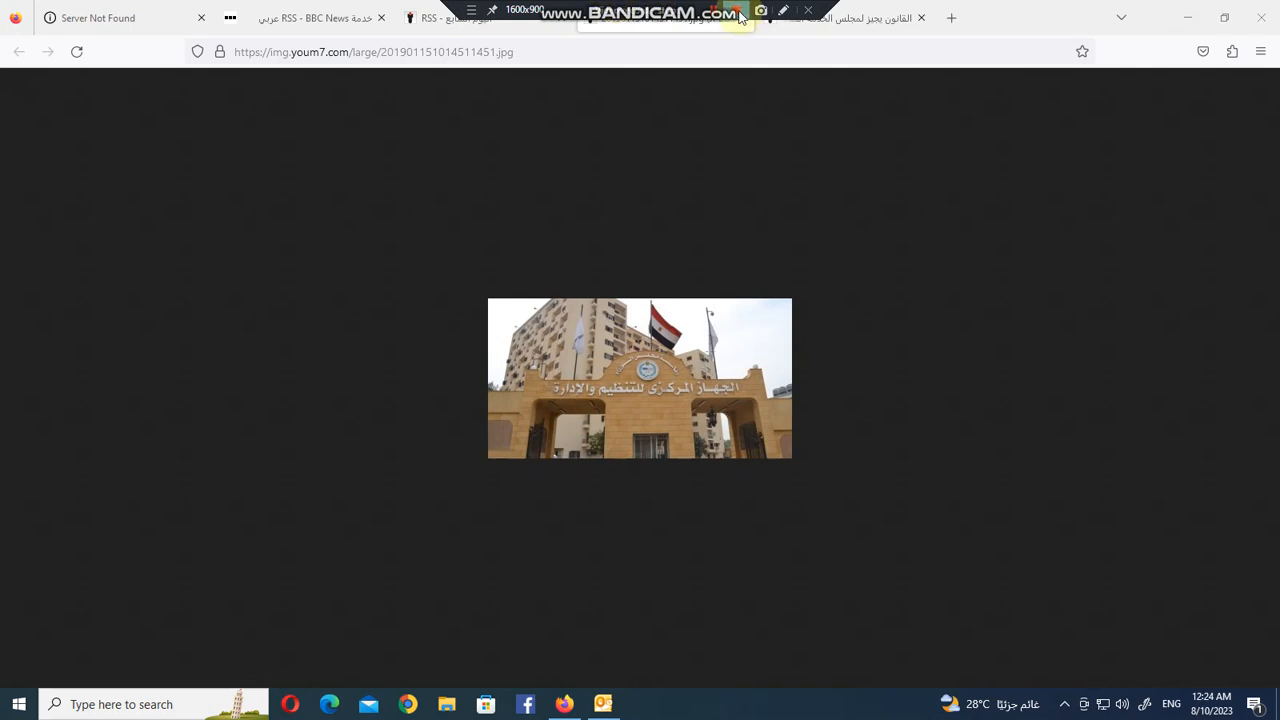